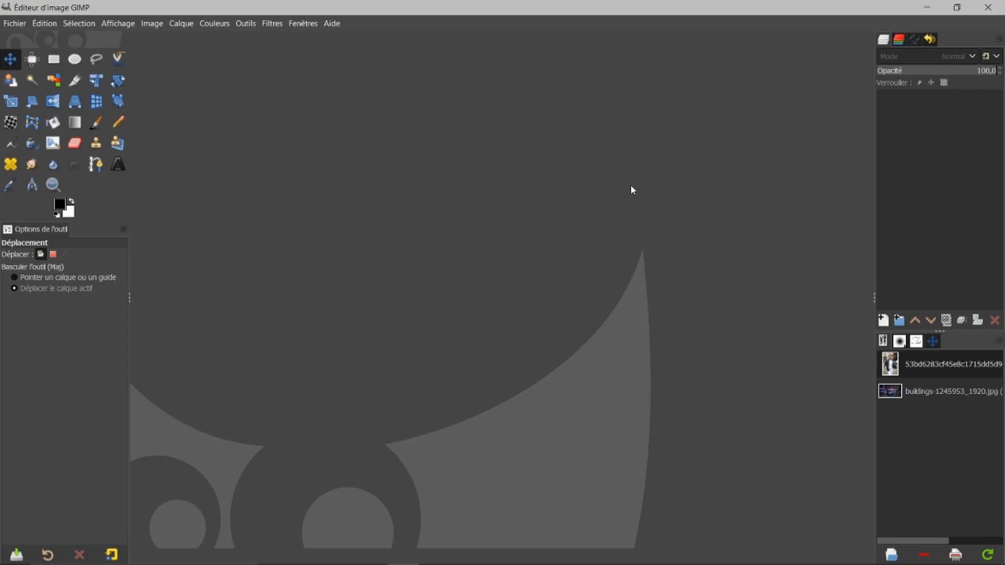
Open the recent images buildings-1245953_1920.jpg and 53bd6283cf45e8c1715dd5d96c57ec89.jpg
click(919, 392)
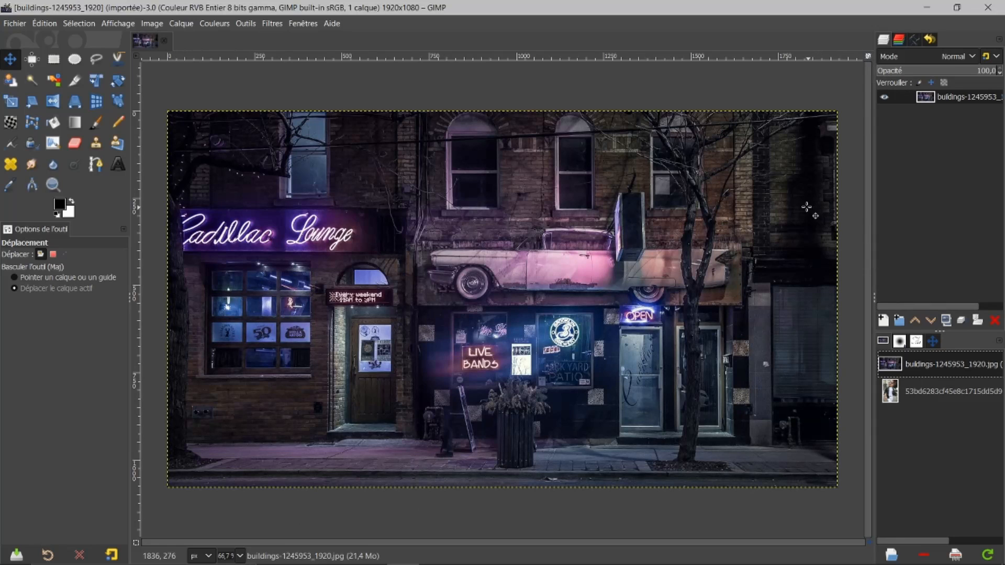
click(921, 394)
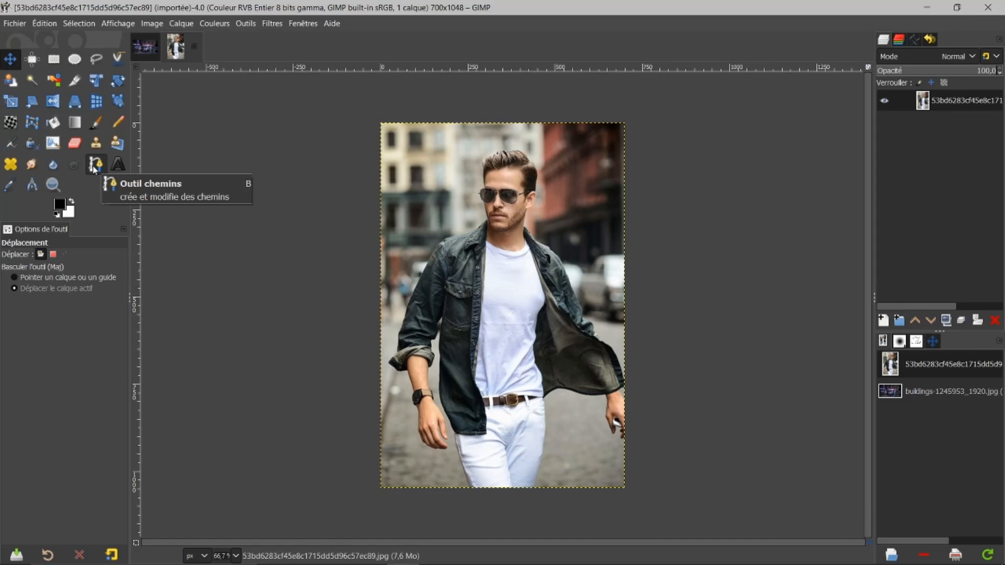
Import the SVG path homme1.svg into the image of the man
click(917, 39)
right_click(898, 96)
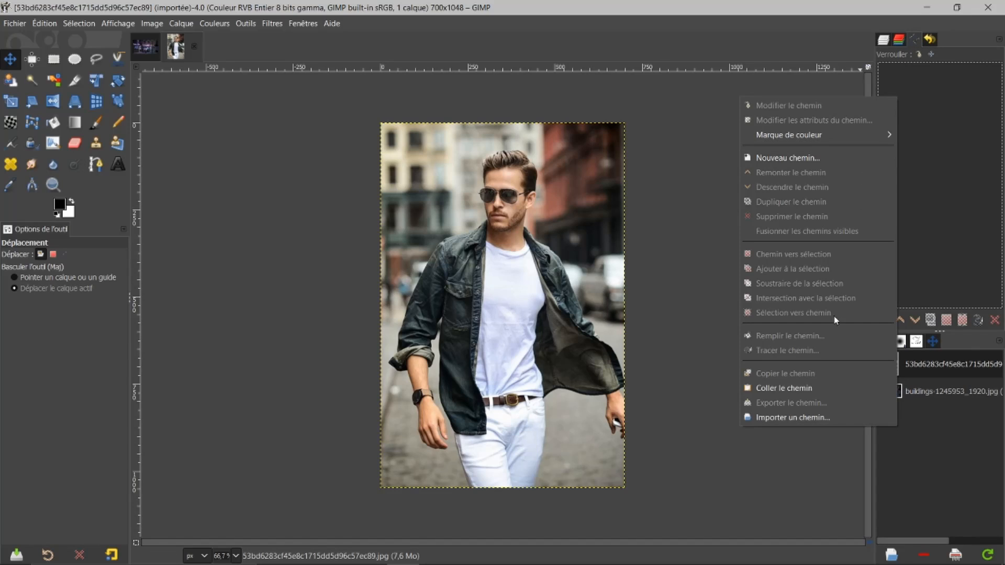
click(809, 417)
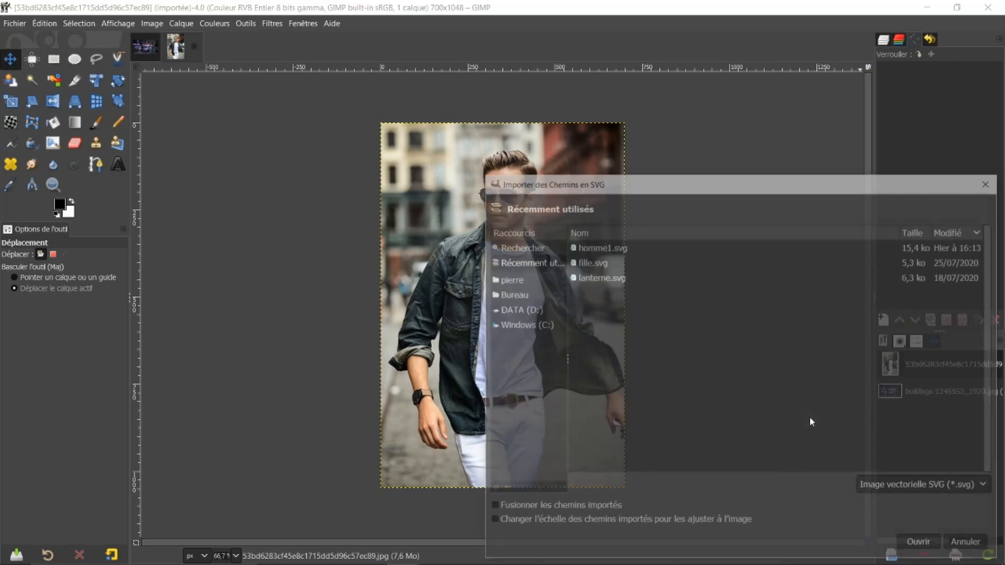
click(620, 250)
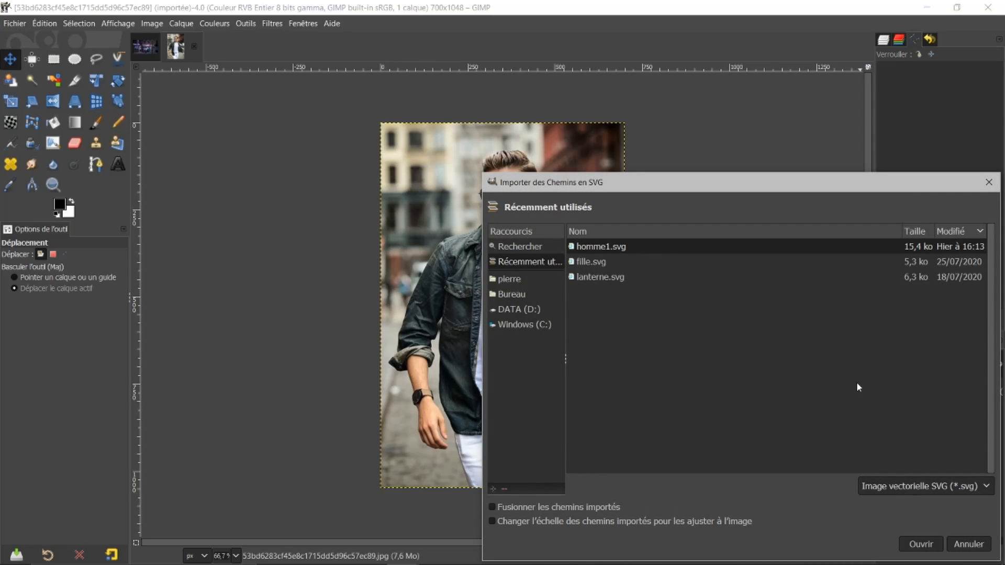
click(921, 544)
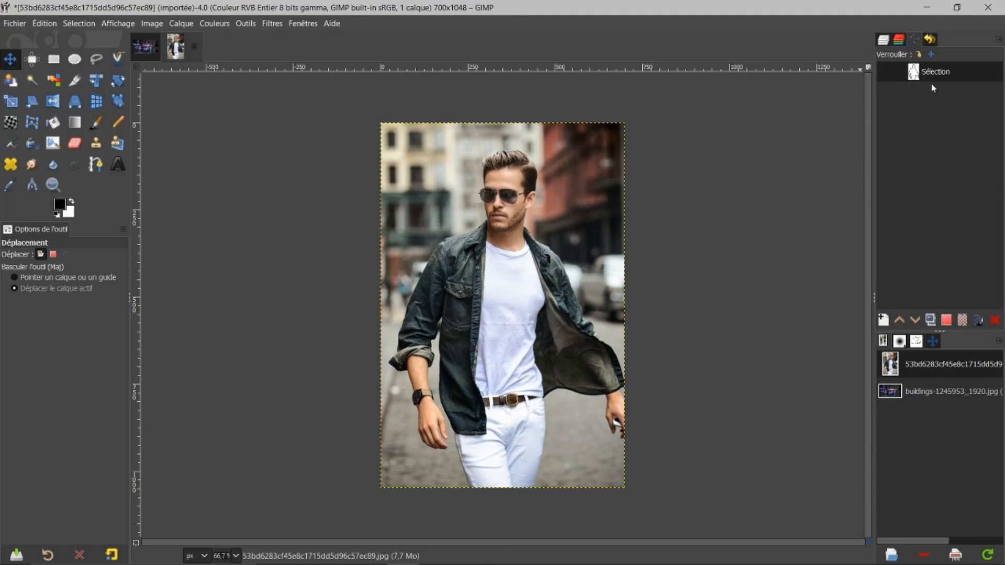
Delete the background around the man by inverting a selection made from the imported path, and clear the selection
click(947, 320)
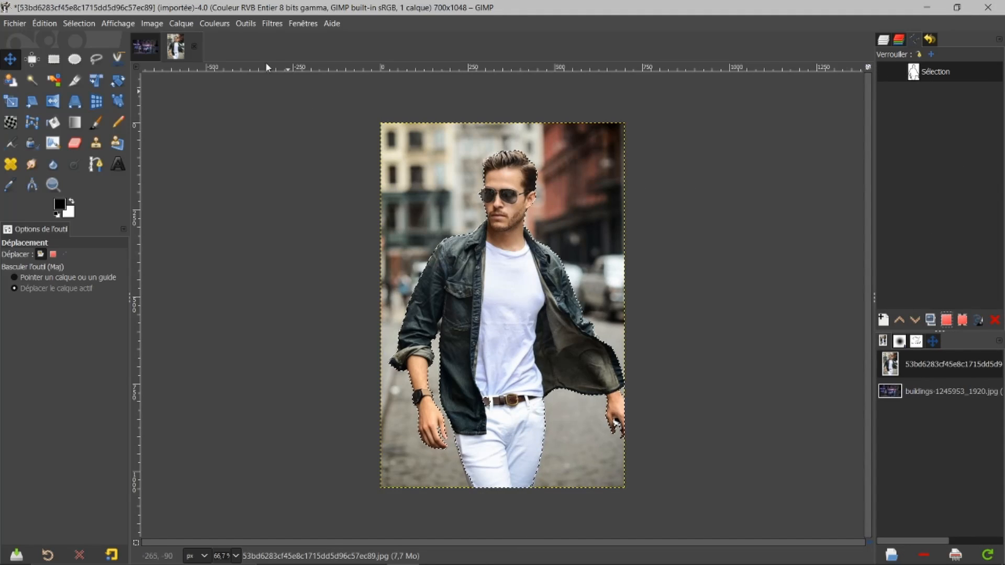
click(78, 23)
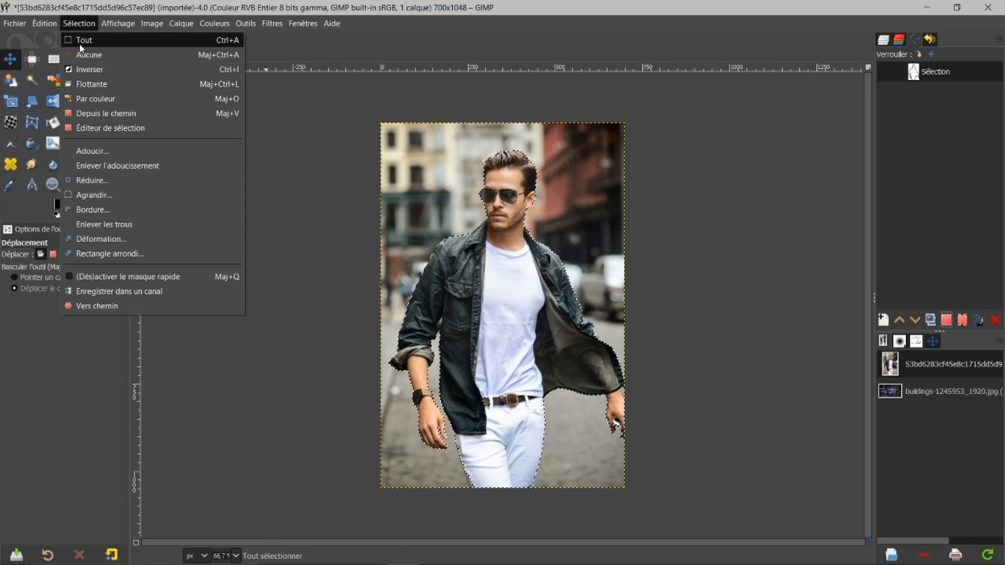
click(84, 71)
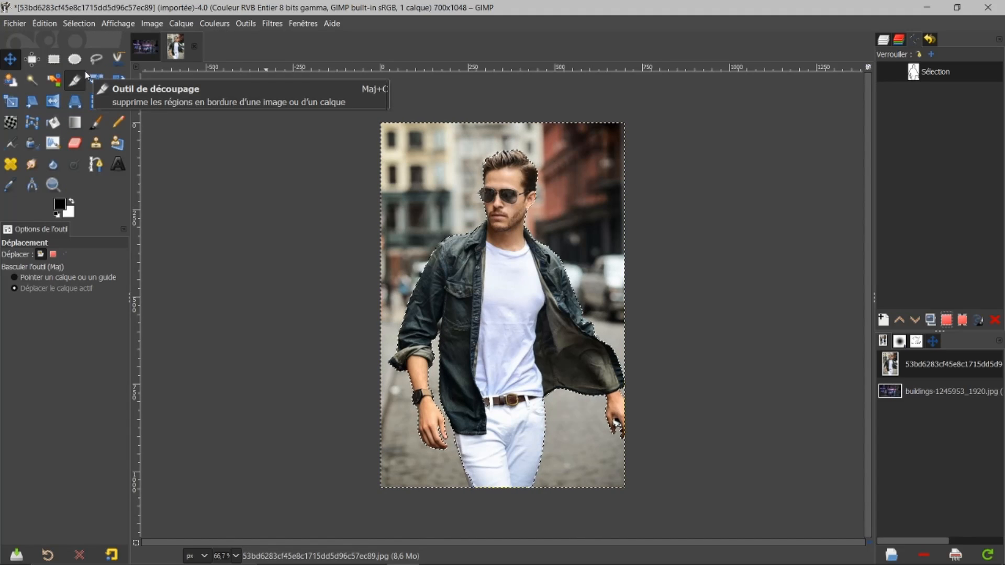
key(Delete)
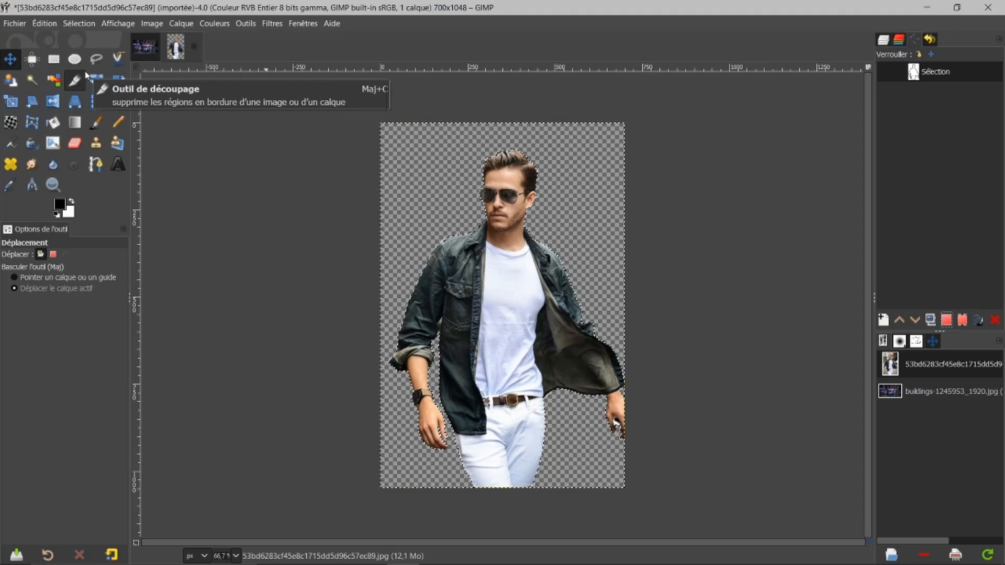
click(78, 23)
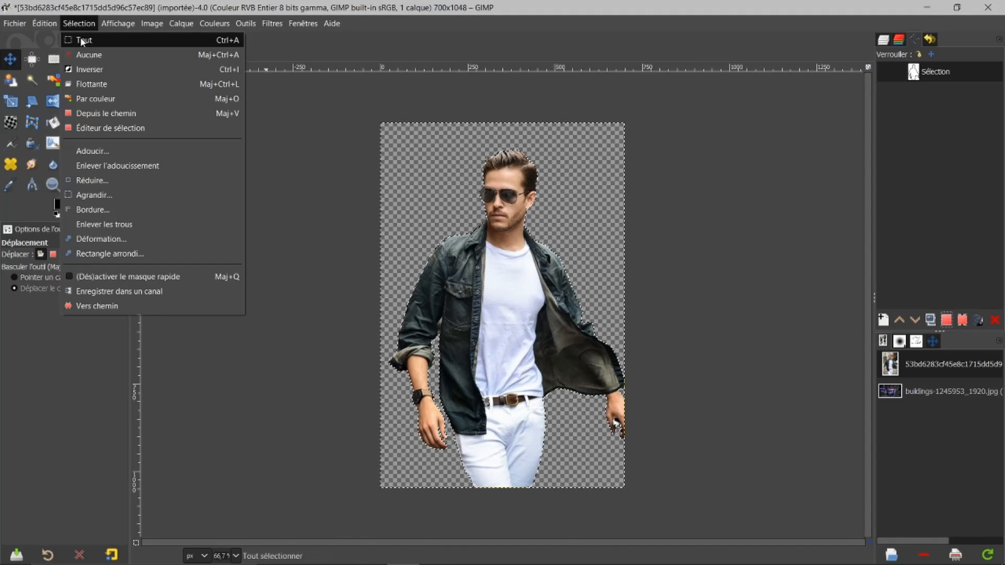
click(82, 53)
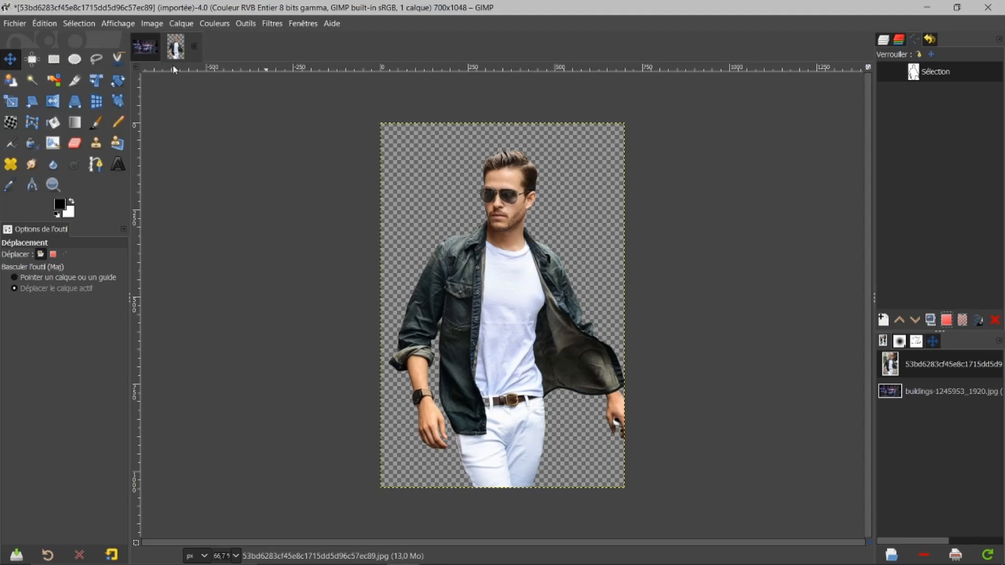
Copy the cut-out man into the buildings image as a layer and move him to the right side of the street scene
drag(176, 50, 500, 294)
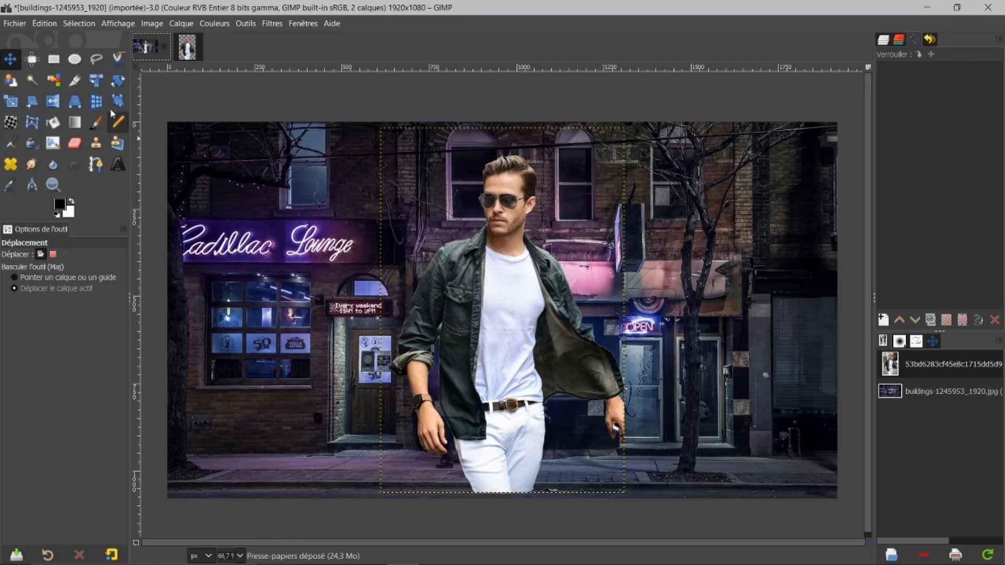
drag(486, 312, 709, 328)
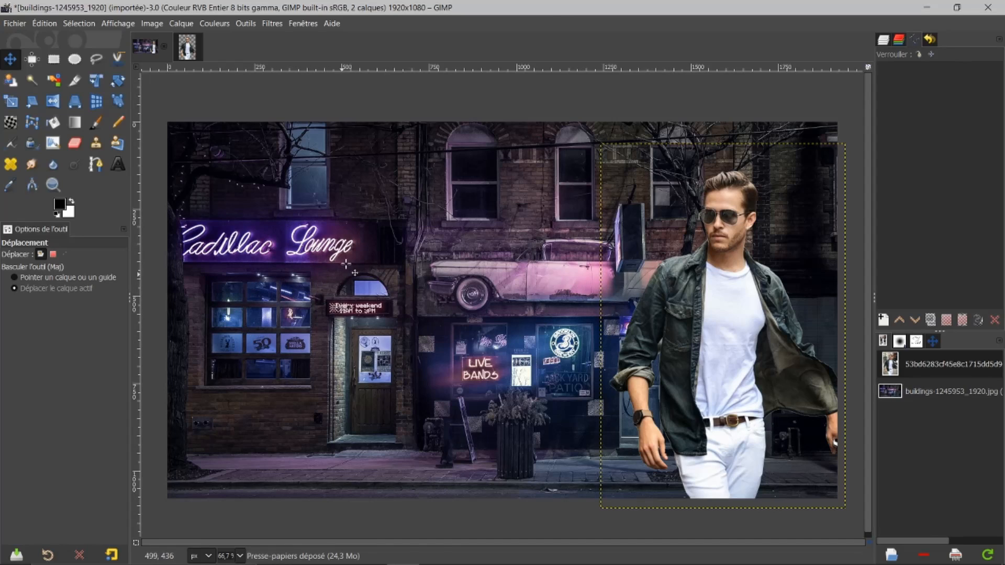
Flip the man's layer horizontally and move it to the left side of the street scene
click(51, 103)
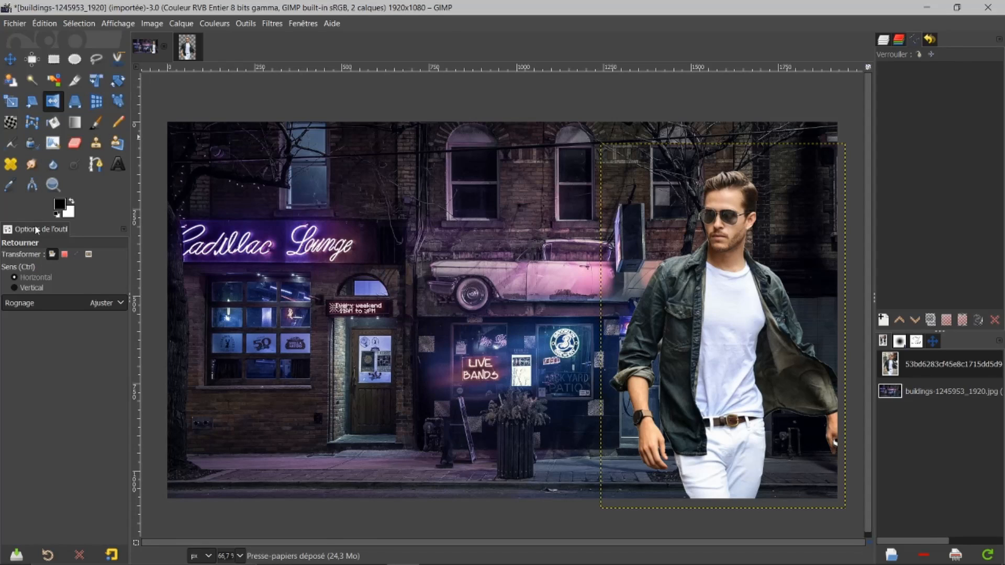
click(677, 222)
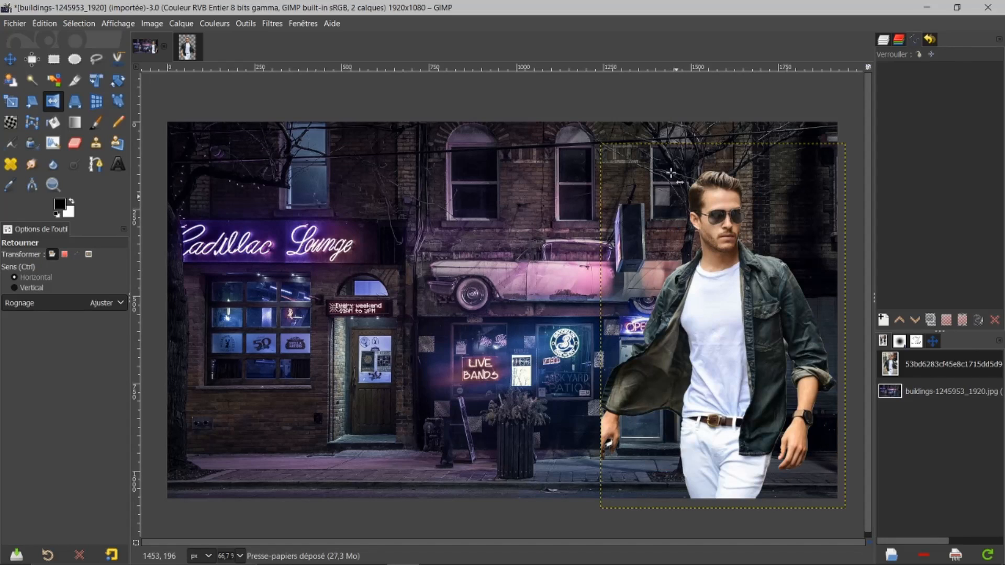
click(10, 59)
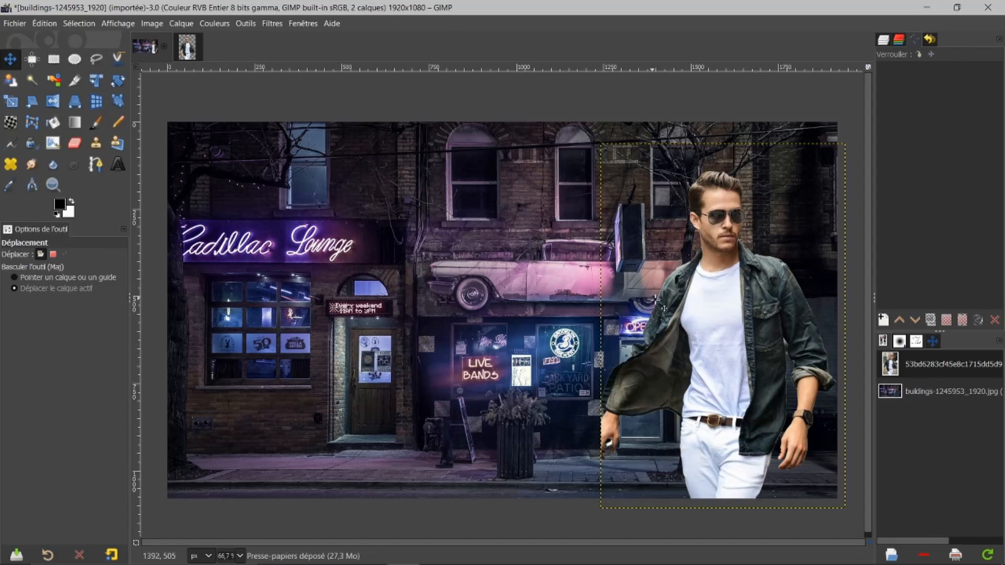
drag(762, 346, 330, 330)
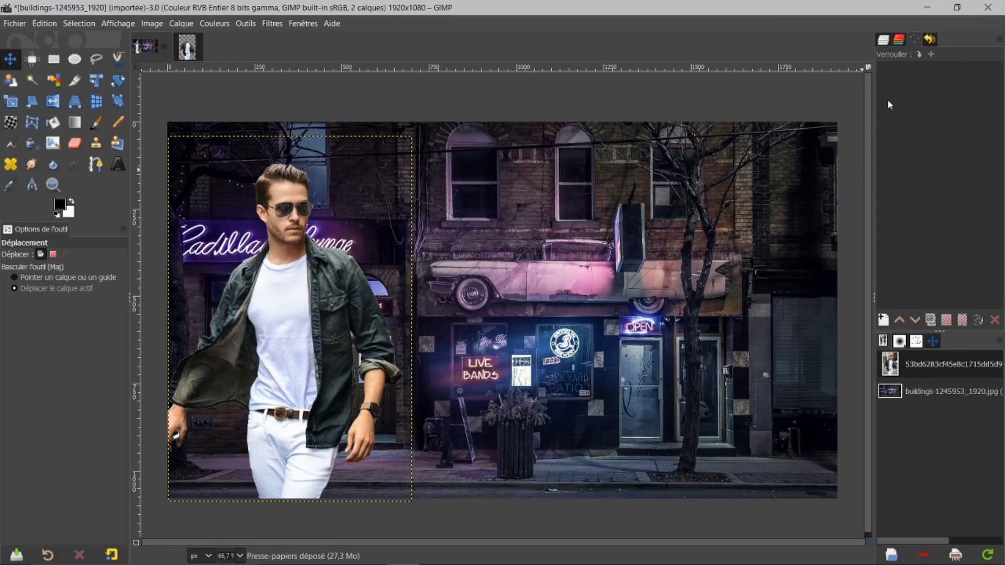
Expand the man's layer to the image dimensions
click(890, 44)
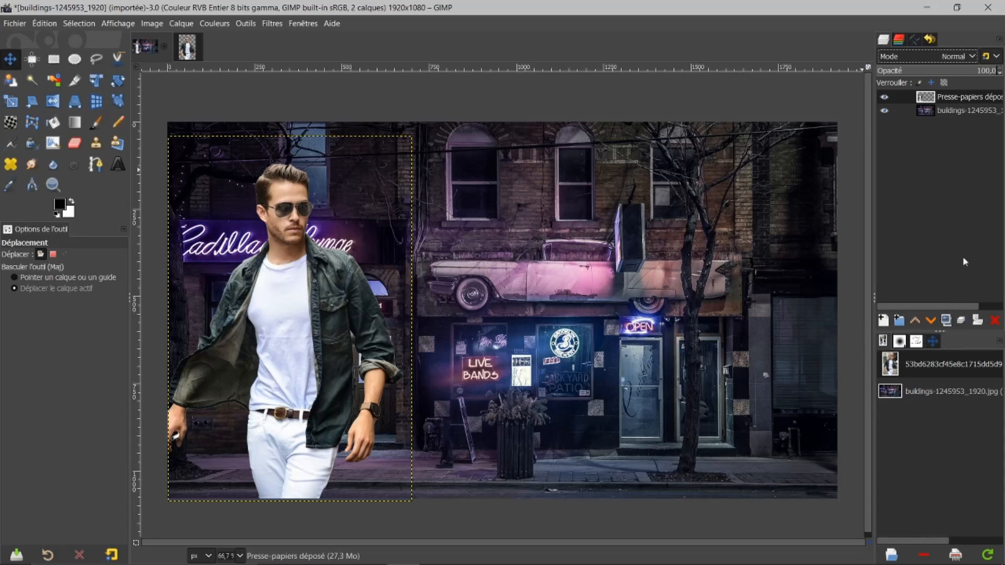
right_click(949, 99)
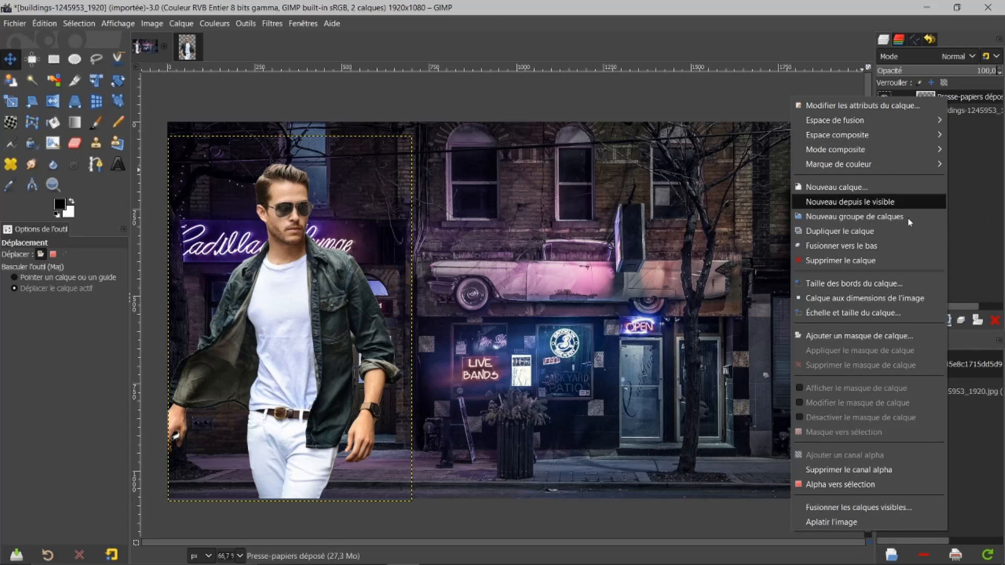
click(872, 298)
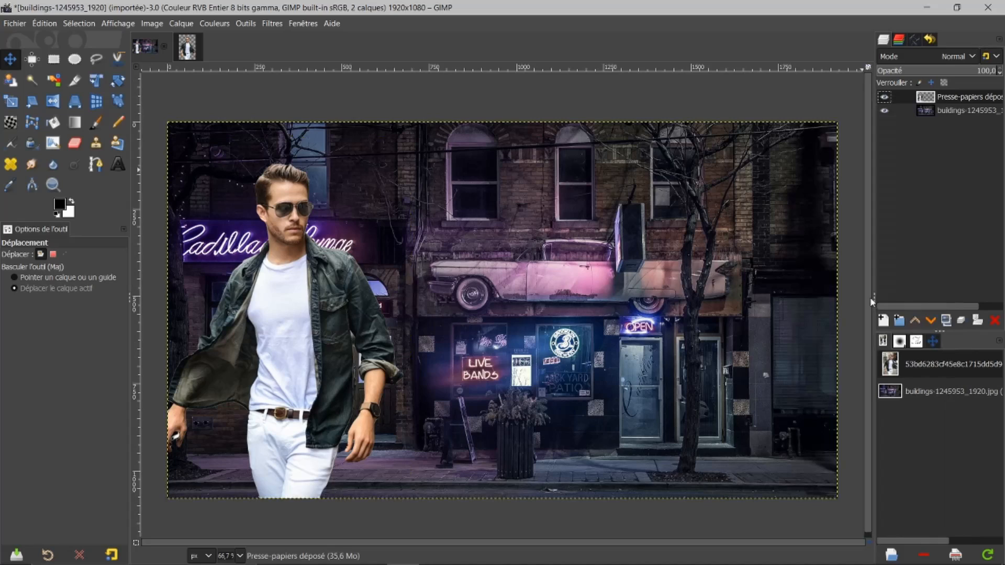
Duplicate the man's layer and hide the original beneath the copy
click(945, 320)
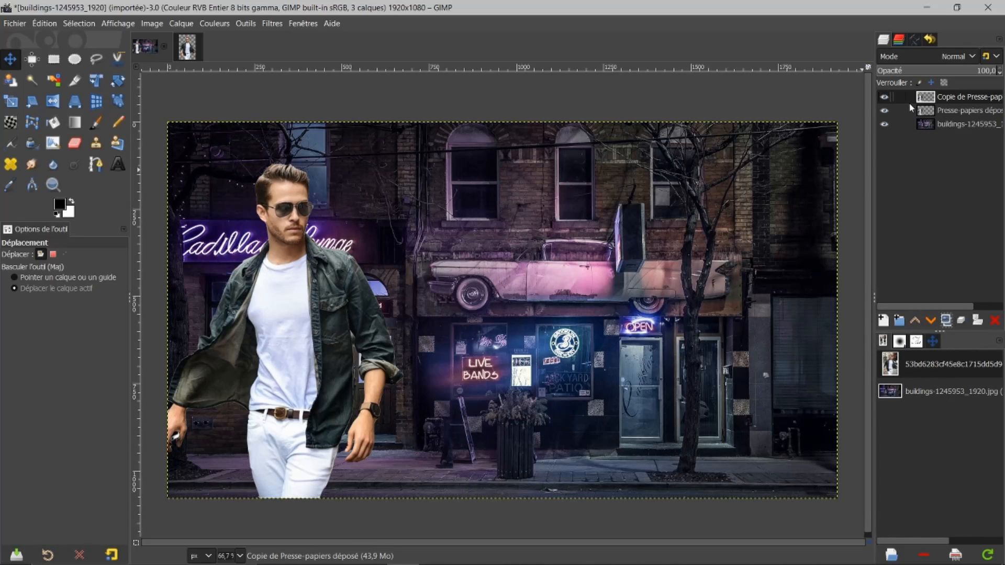
click(883, 110)
Add a new transparent 1920 × 1080 px layer on top and fill it with the grey 808080
click(883, 320)
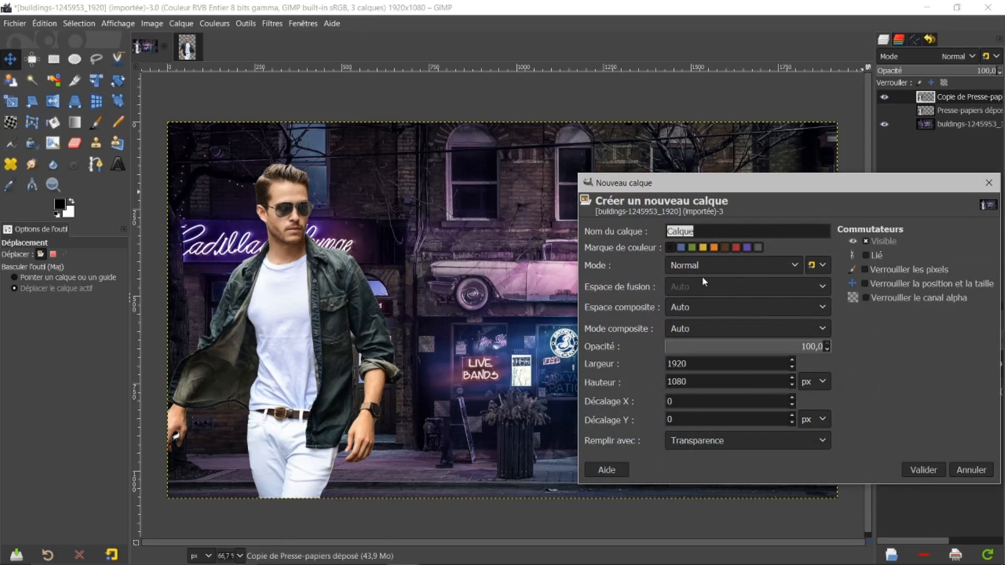
click(923, 470)
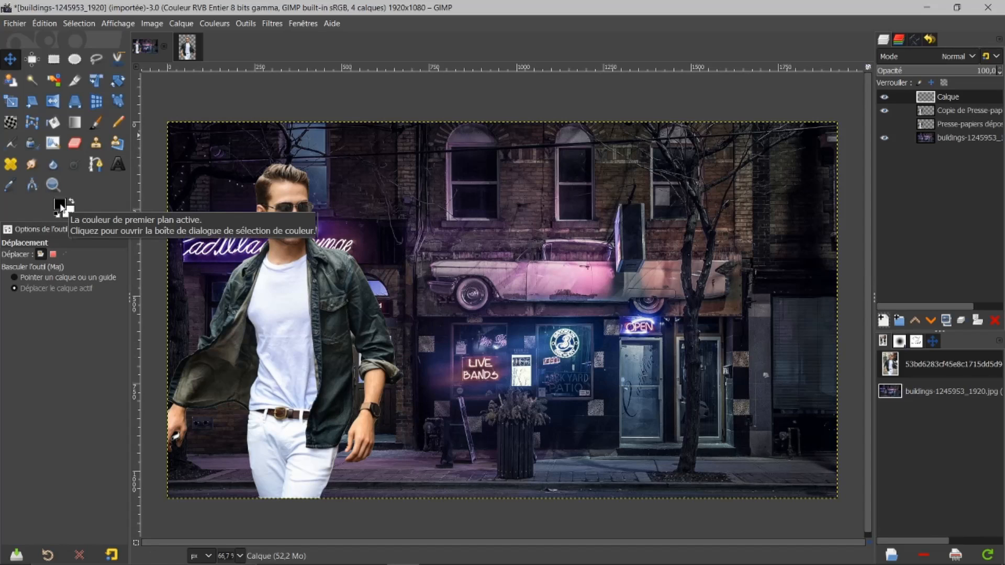
click(61, 206)
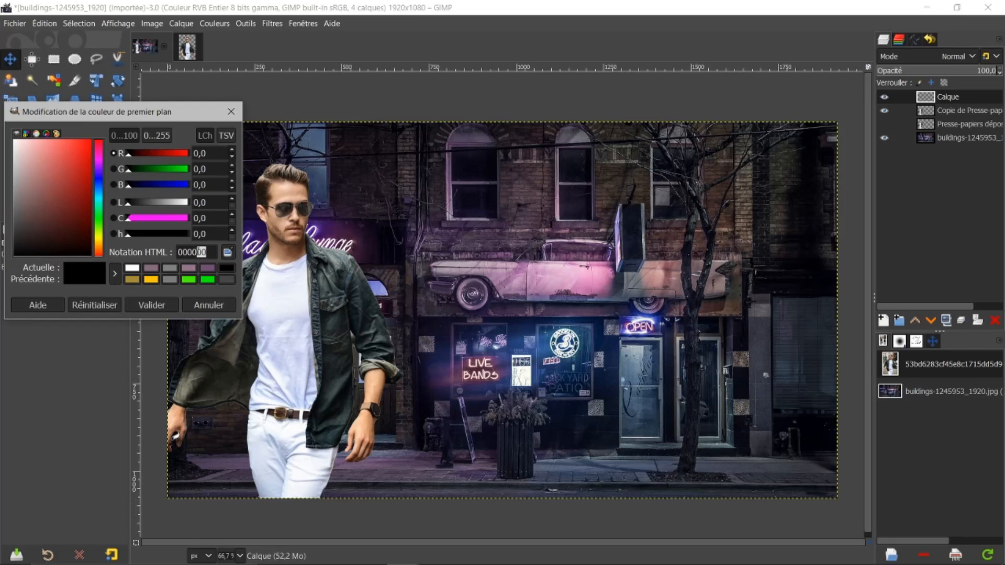
double_click(199, 252)
text(808080)
key(Return)
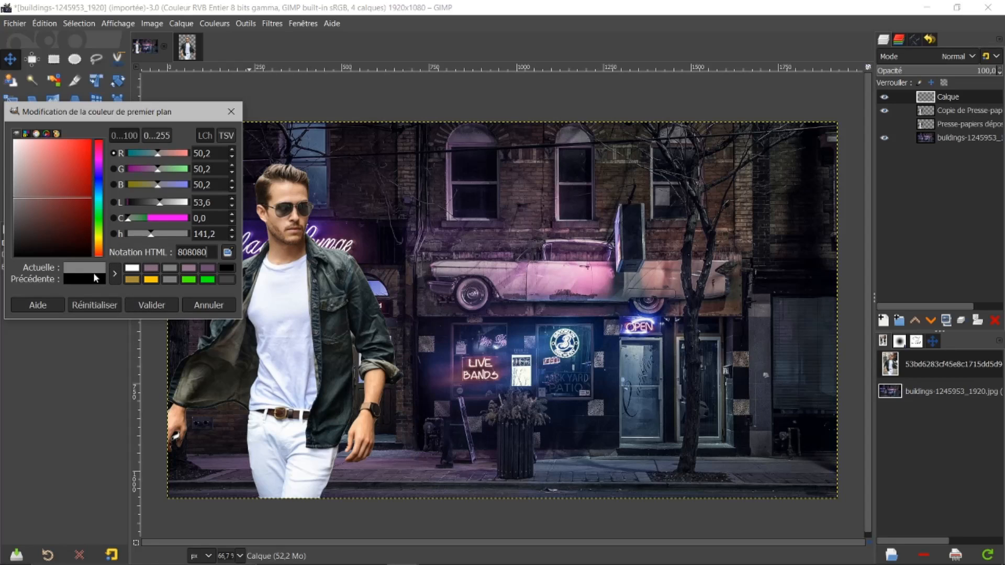
drag(86, 270, 479, 276)
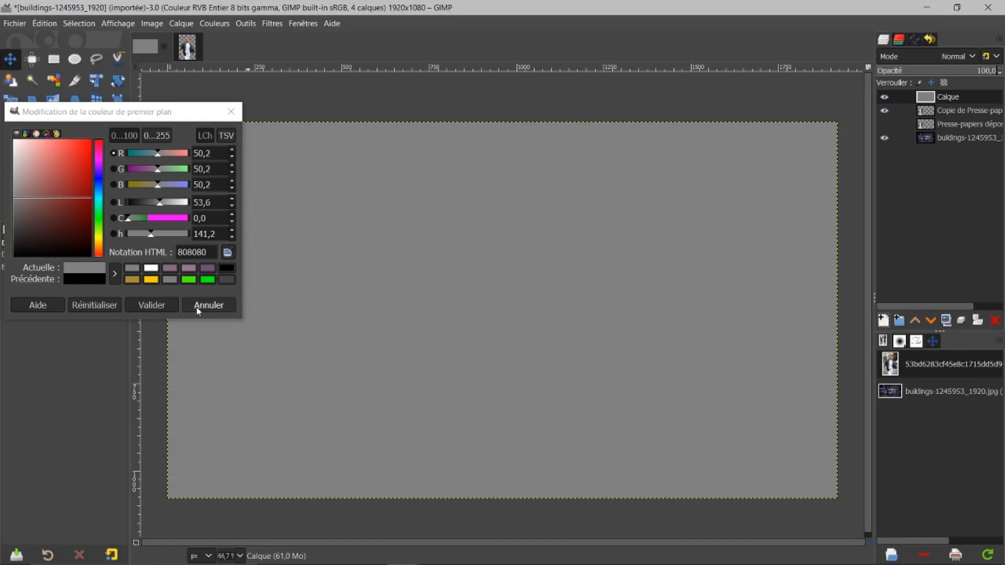
click(197, 308)
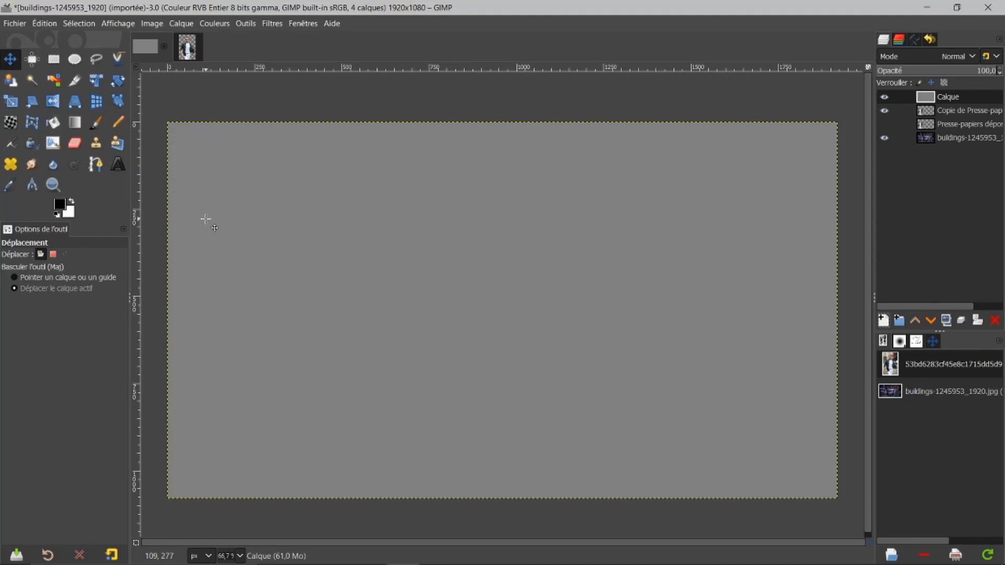
Set the grey layer's blend mode to Luminance
click(975, 58)
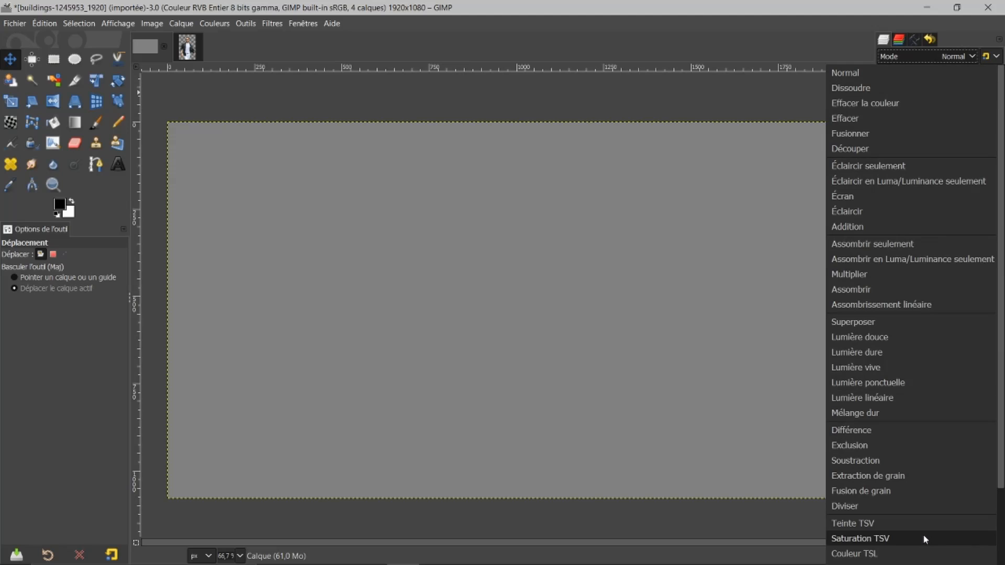
scroll(921, 534, down, 3)
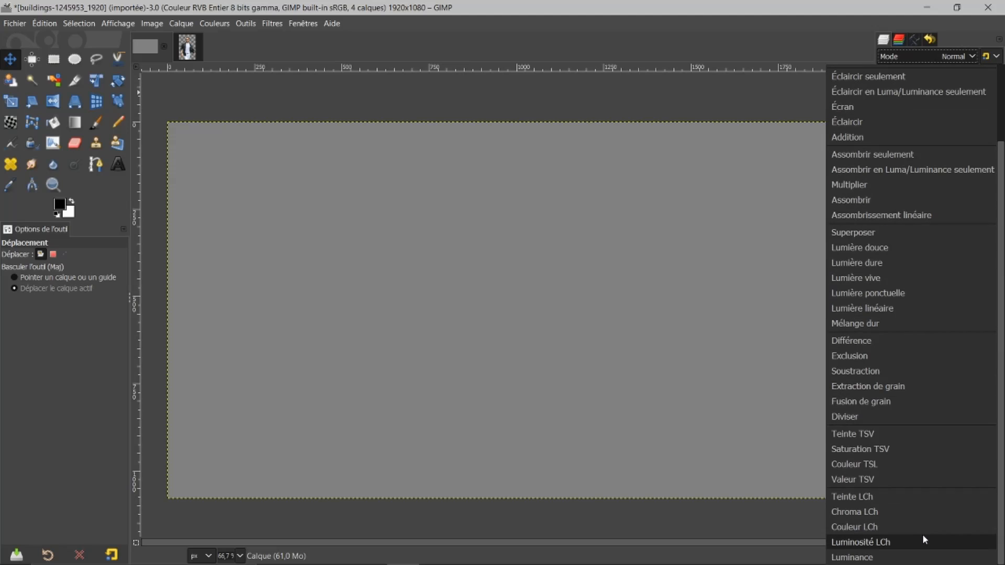
click(857, 558)
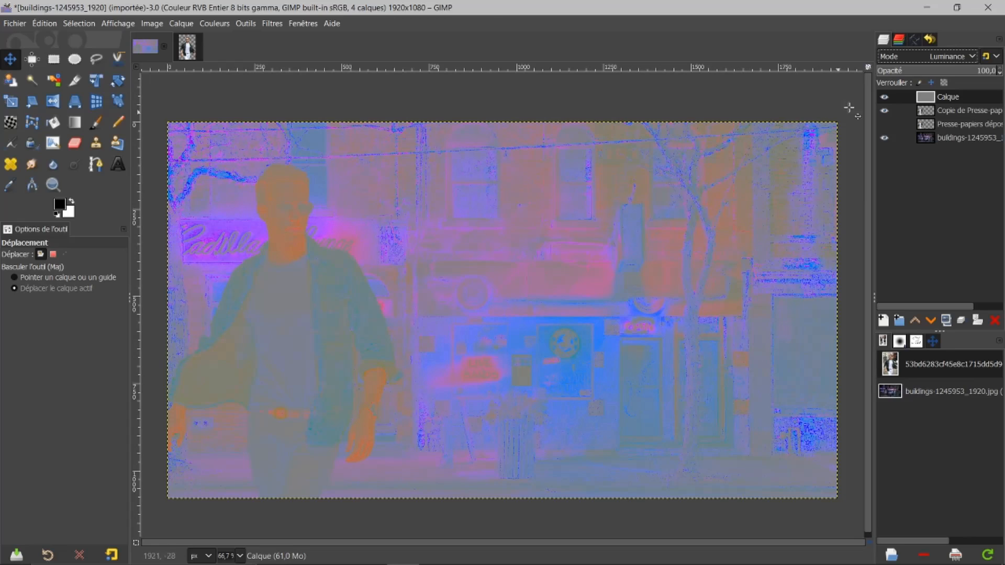
Open the Curves adjustment for the visible copy of the man's layer
click(924, 111)
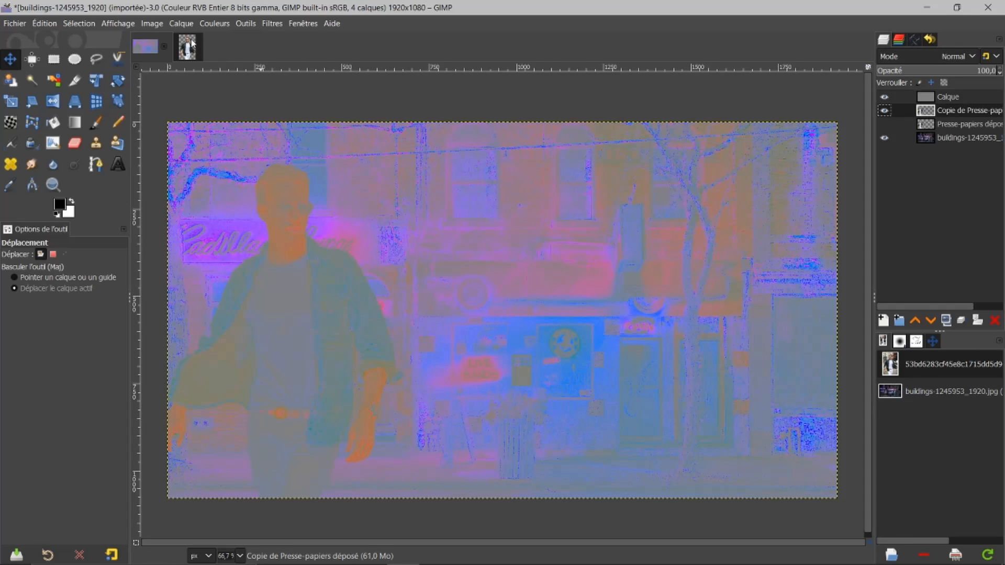
click(212, 24)
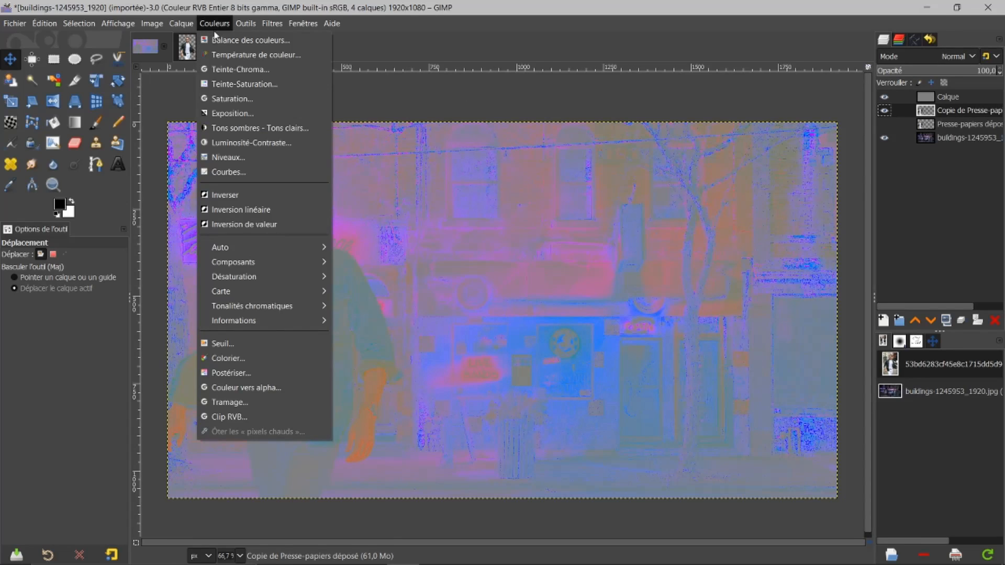
click(235, 172)
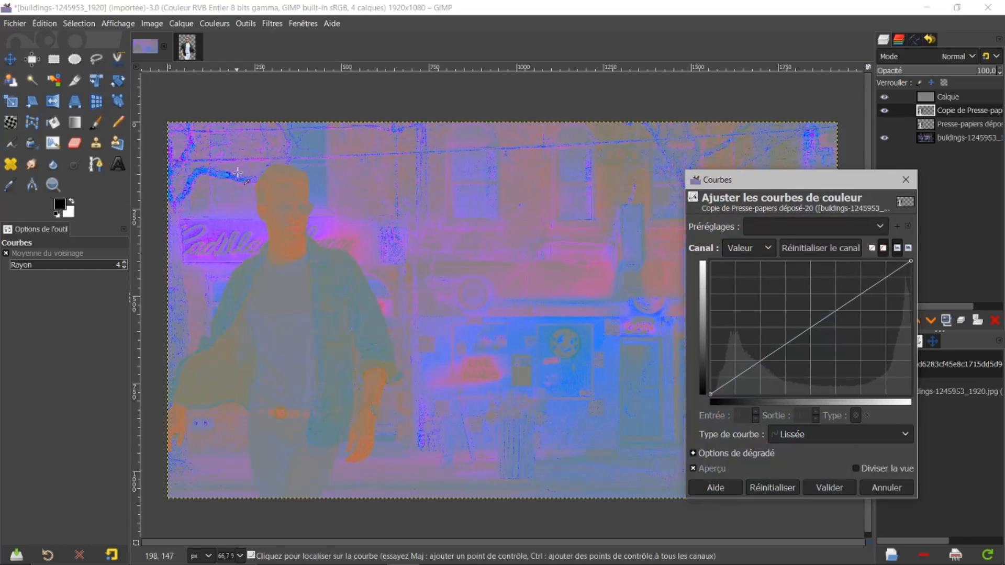
drag(792, 184, 675, 102)
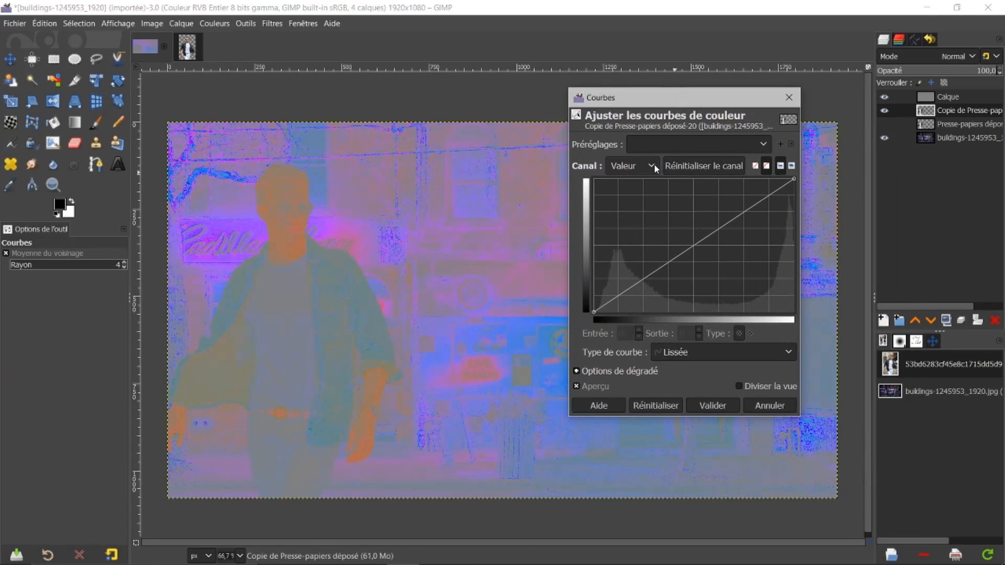
Try lowering the red curve to input 131, output 116 and the green curve to input 135, output 117
click(651, 167)
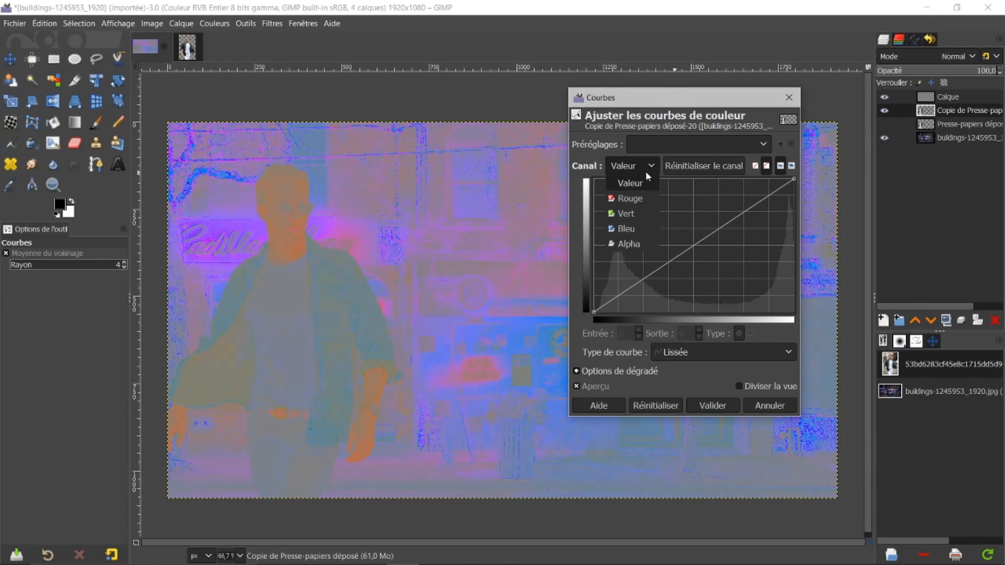
click(633, 197)
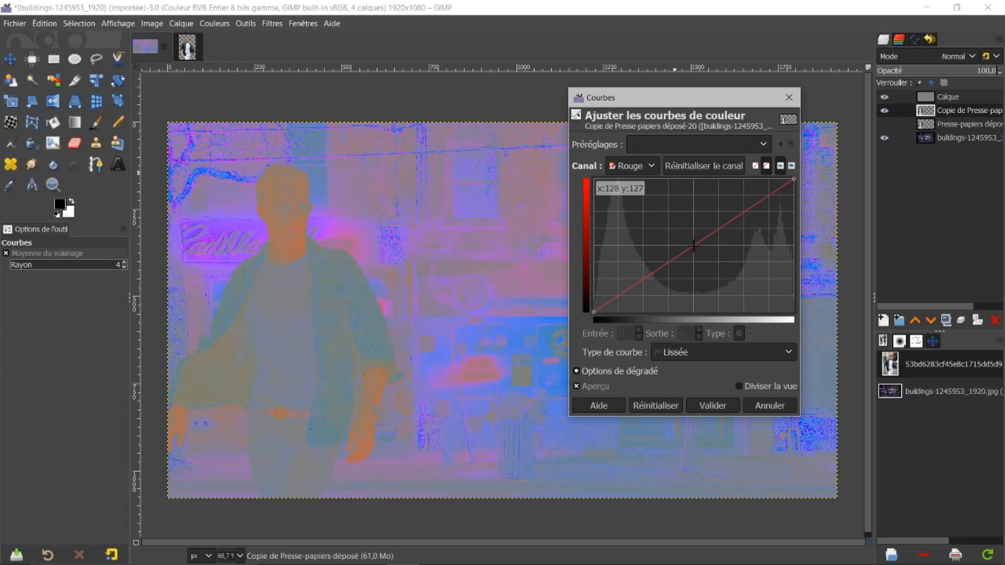
mouse_move(693, 246)
mouse_down()
mouse_move(674, 226)
mouse_move(698, 261)
mouse_move(687, 244)
mouse_move(698, 254)
mouse_up()
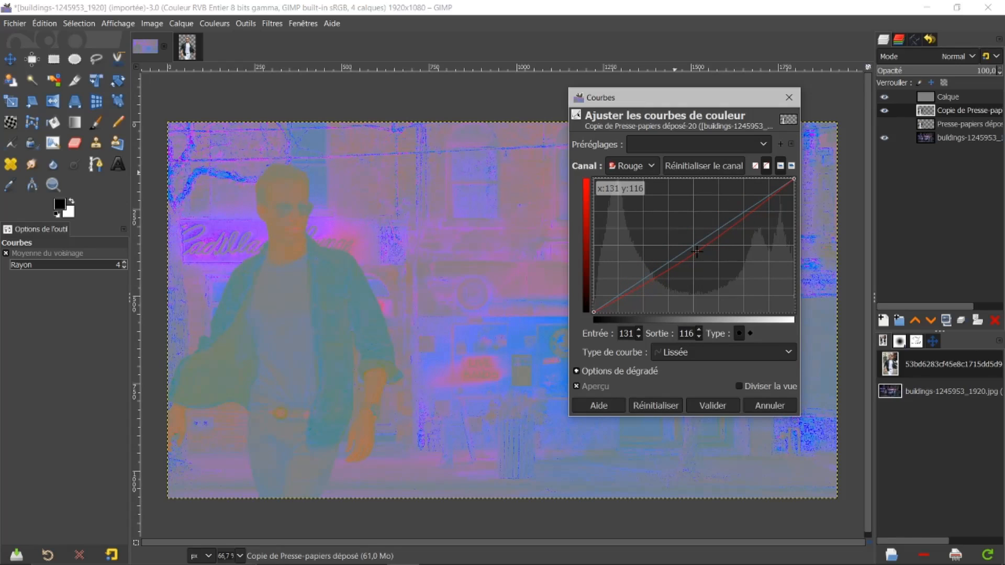
click(651, 165)
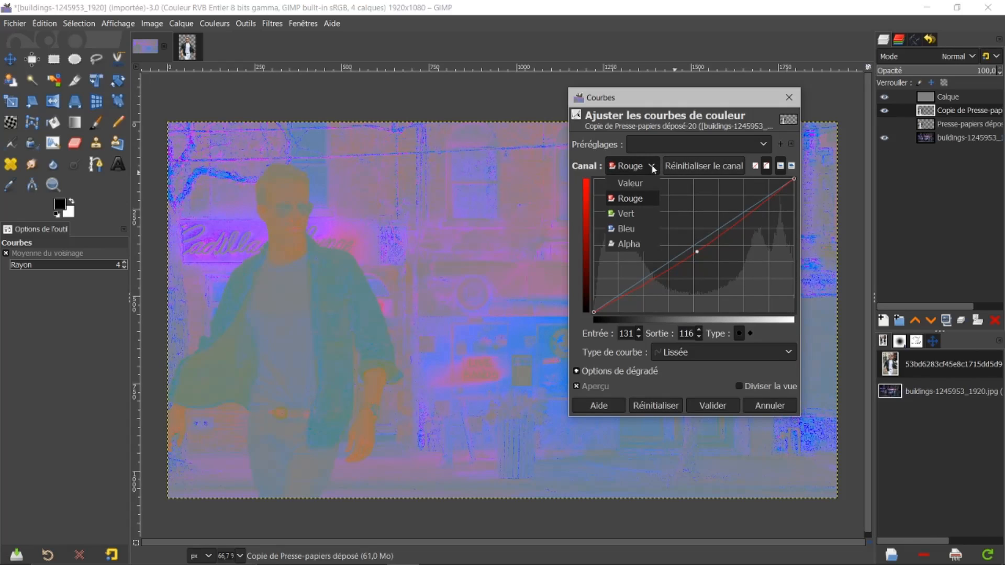
click(631, 214)
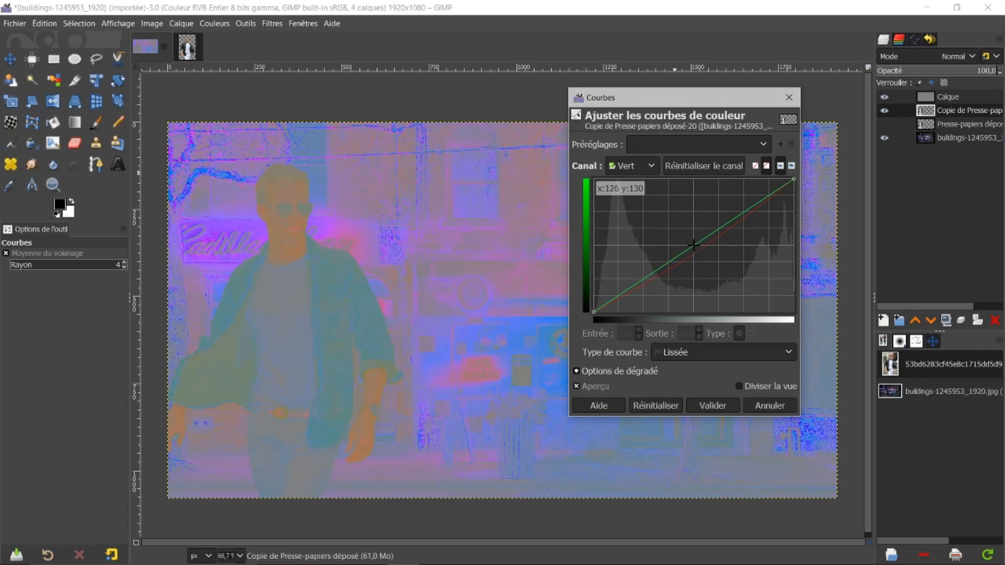
mouse_move(693, 246)
mouse_down()
mouse_move(702, 258)
mouse_move(700, 250)
mouse_up()
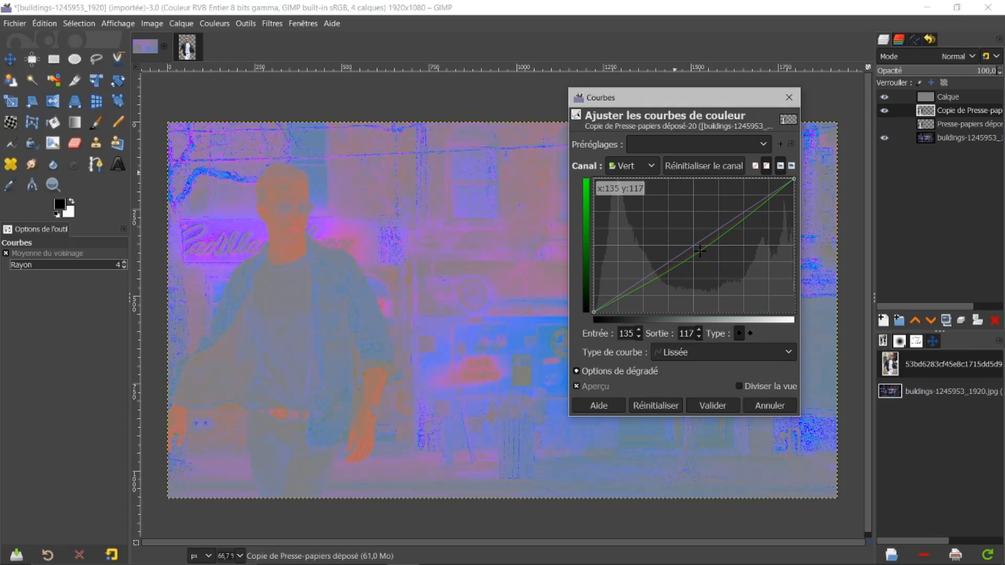
Load the saved Curves preset homme1 and apply it to the copy of the man
click(765, 144)
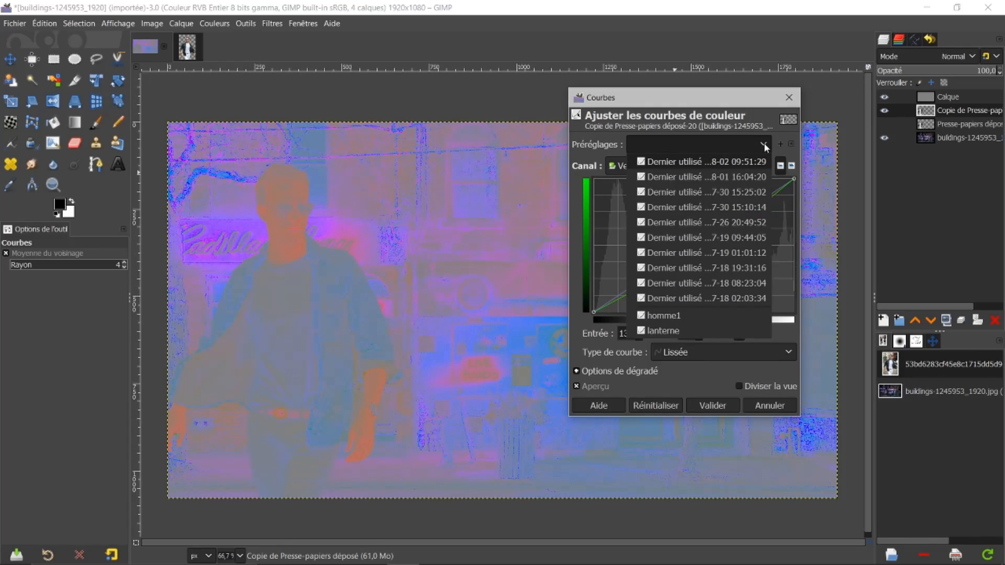
click(669, 316)
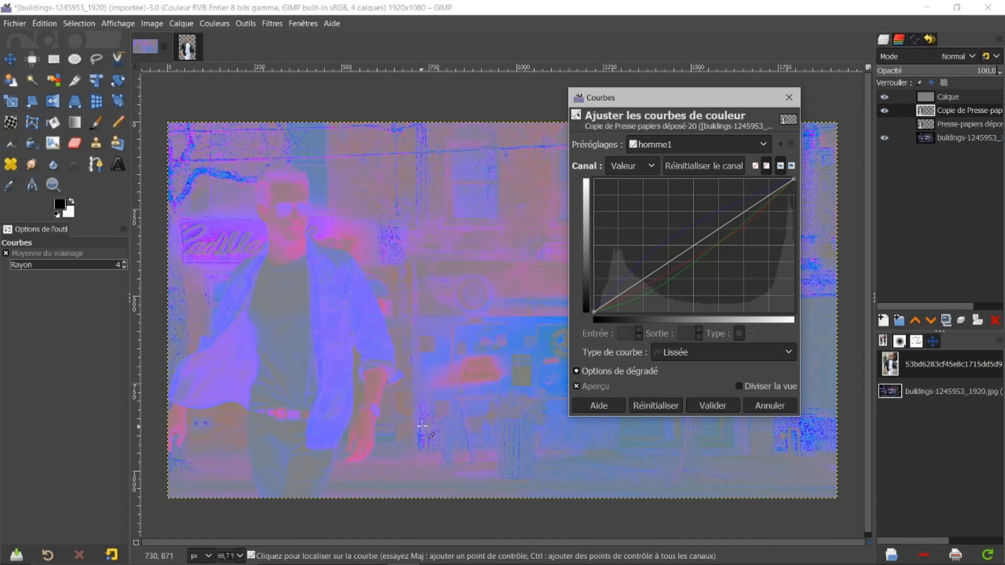
click(721, 411)
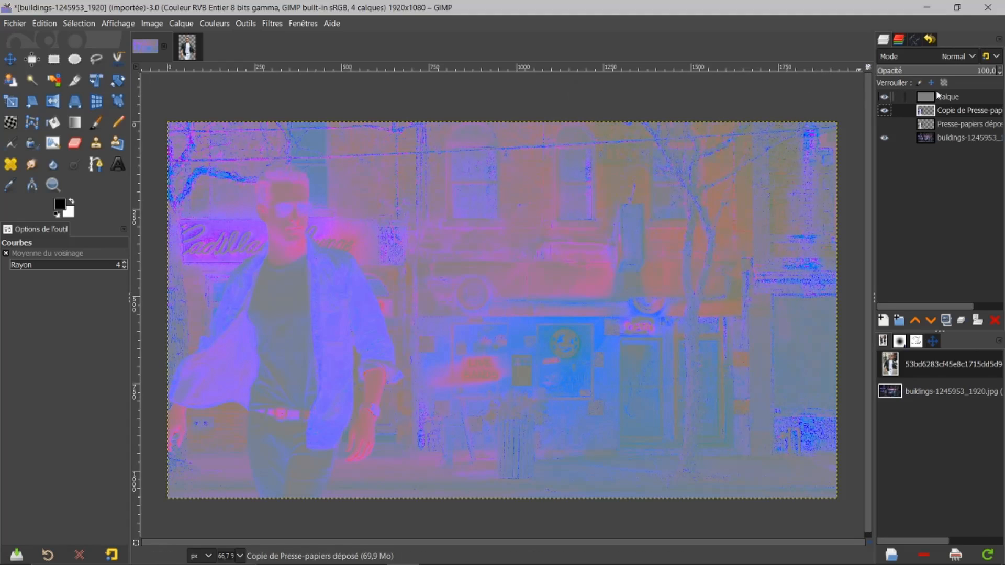
Hide the grey layer and compare the corrected copy with the original man, leaving only the original man visible over the background
click(884, 97)
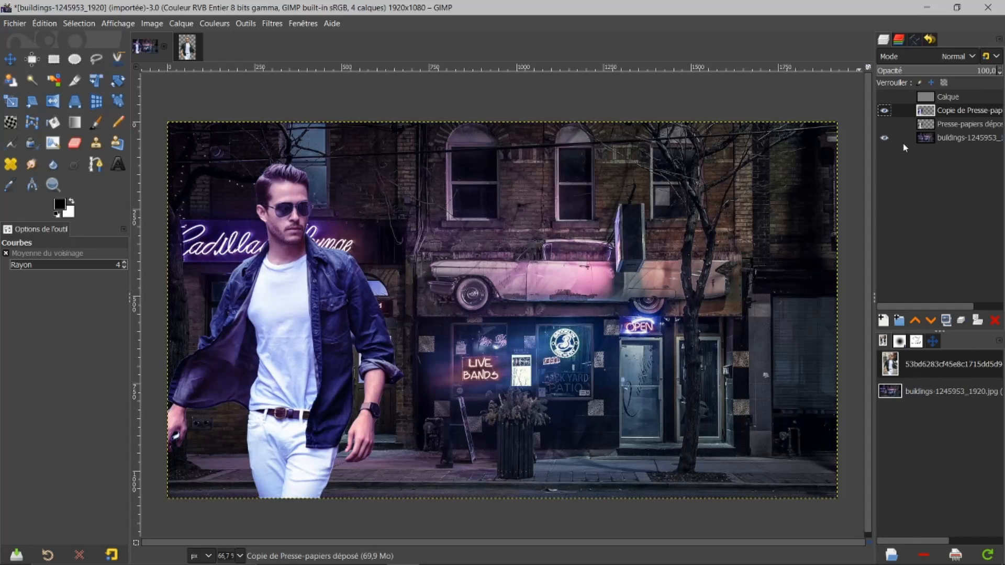
click(884, 111)
click(884, 110)
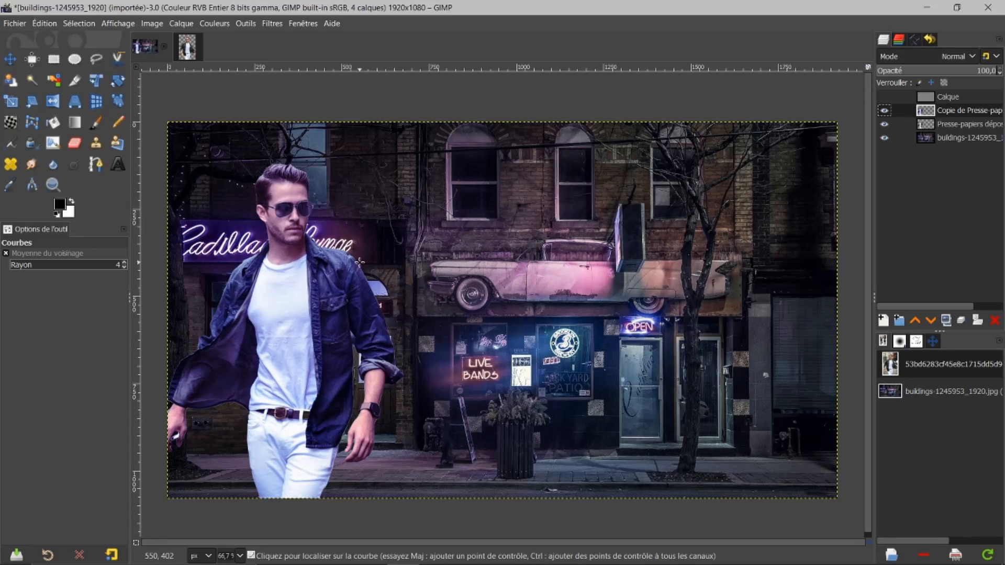
click(883, 110)
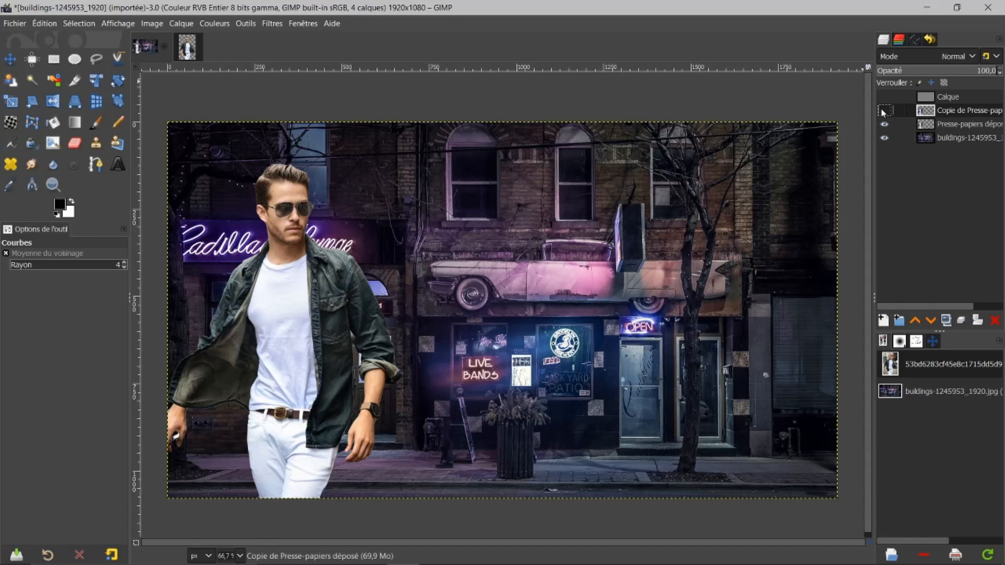
click(883, 111)
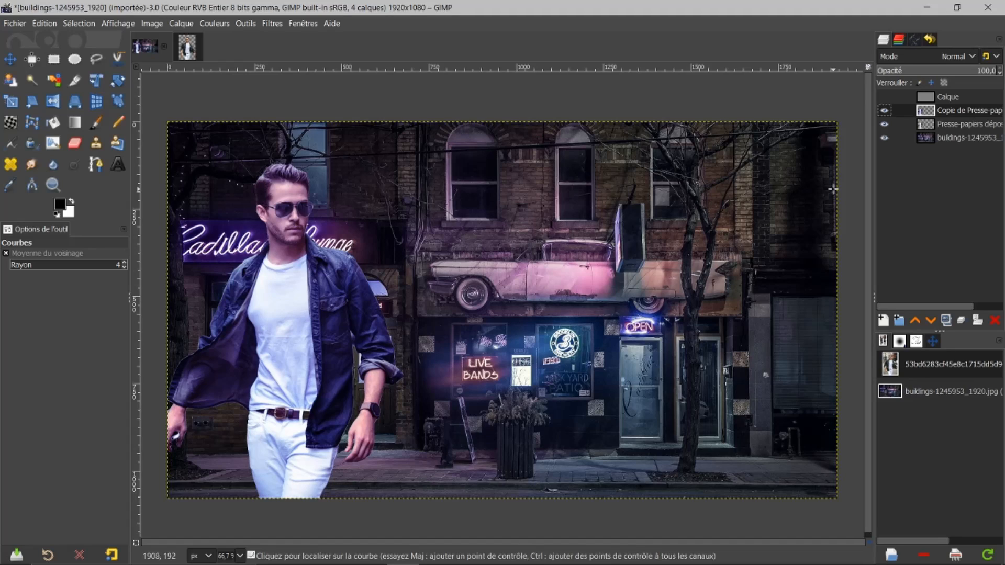
click(885, 111)
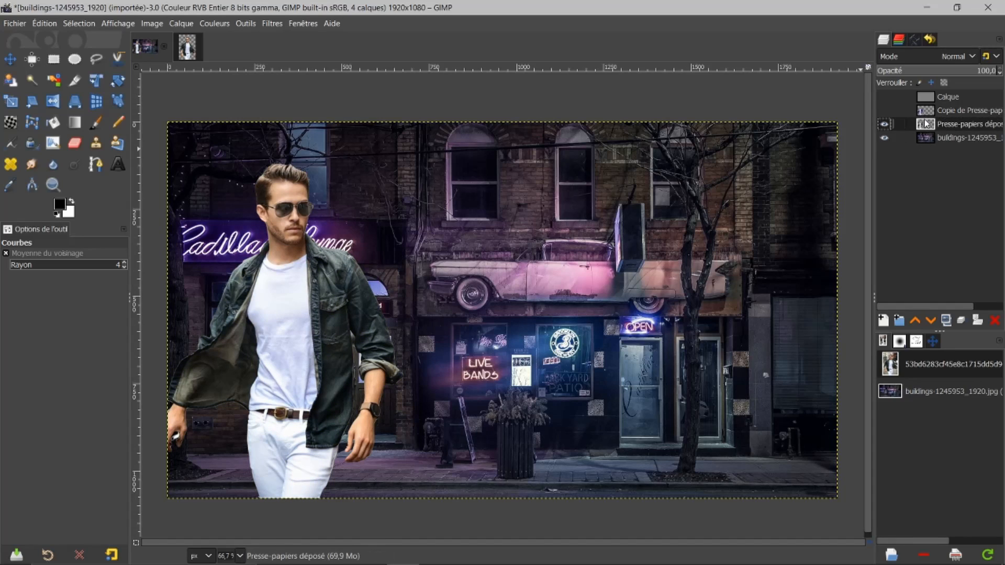
Reorder the layers so the original man sits above both the grey layer and the corrected copy
click(929, 320)
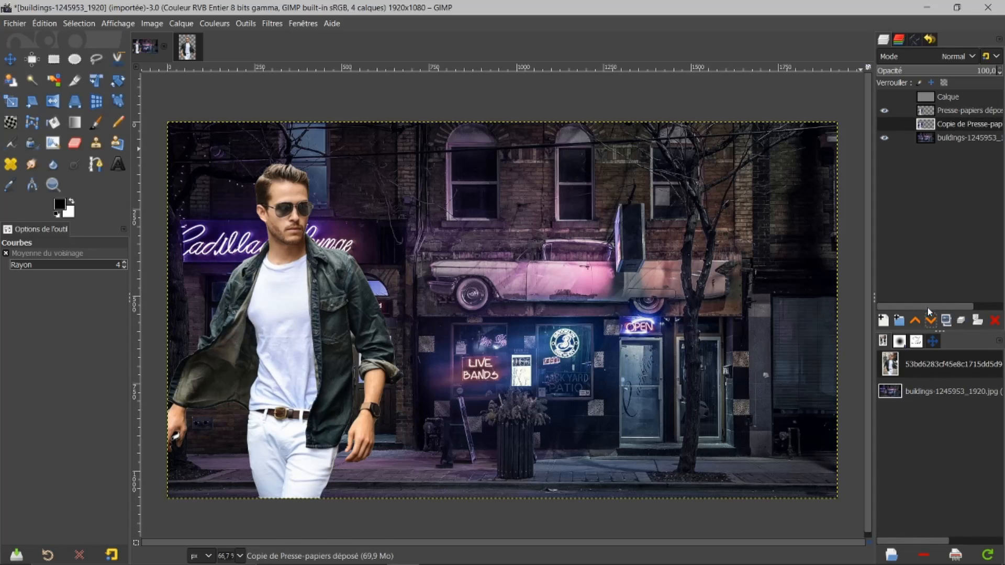
click(930, 97)
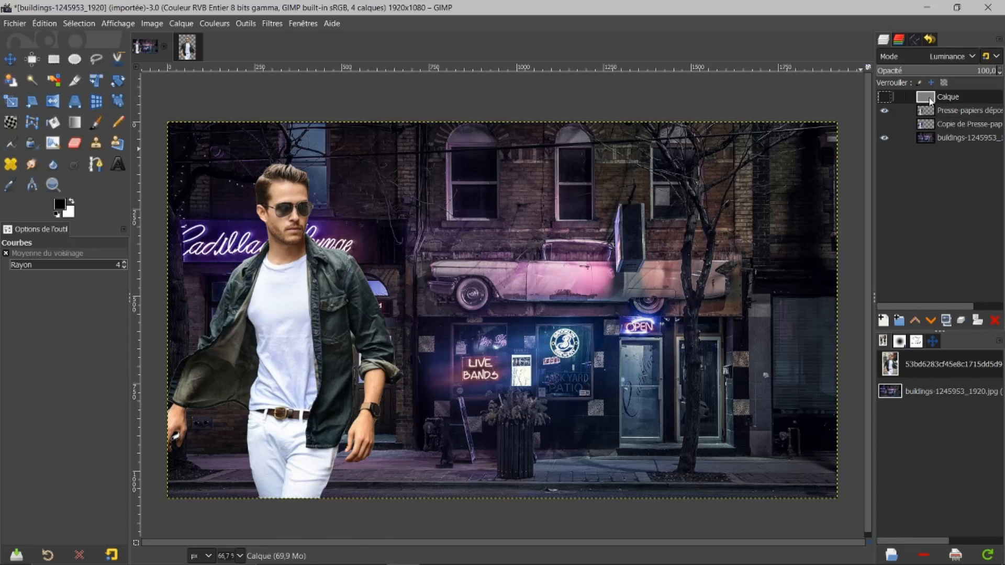
click(931, 319)
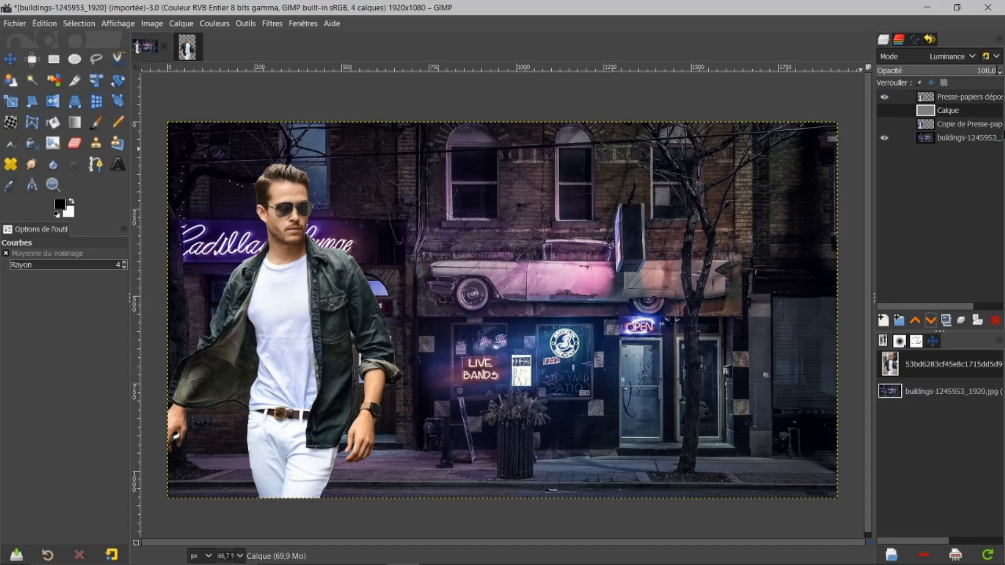
Duplicate the original man's layer and hide the original beneath the new copy
click(924, 98)
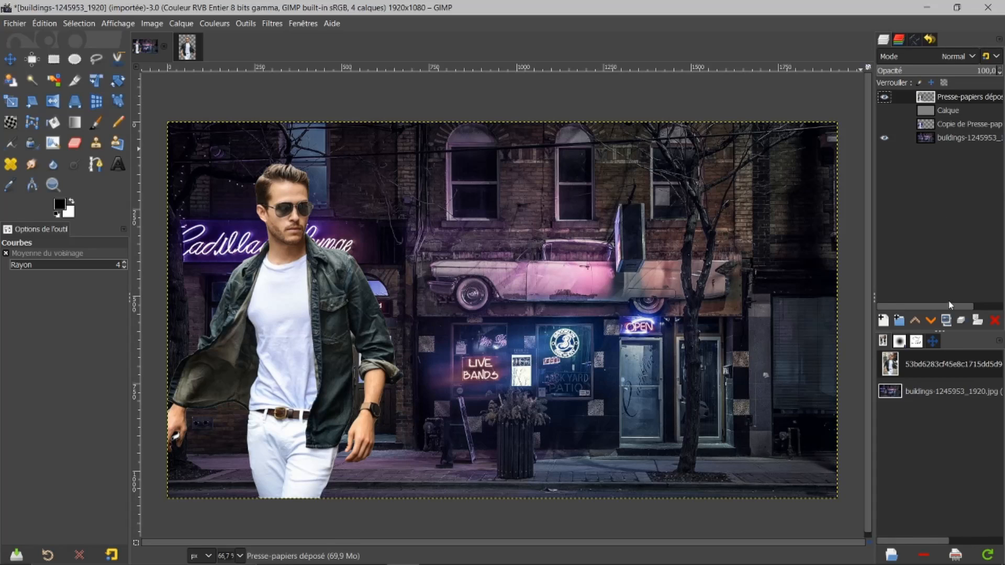
click(946, 320)
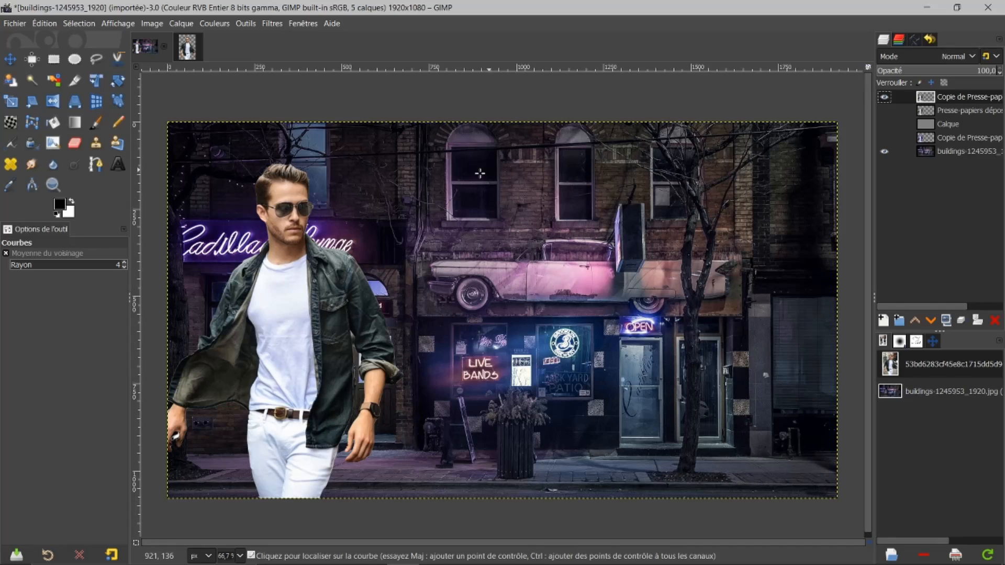
Turn off Sample average in the Color Picker and sample the background layer at the pink car and across the building façade
click(924, 150)
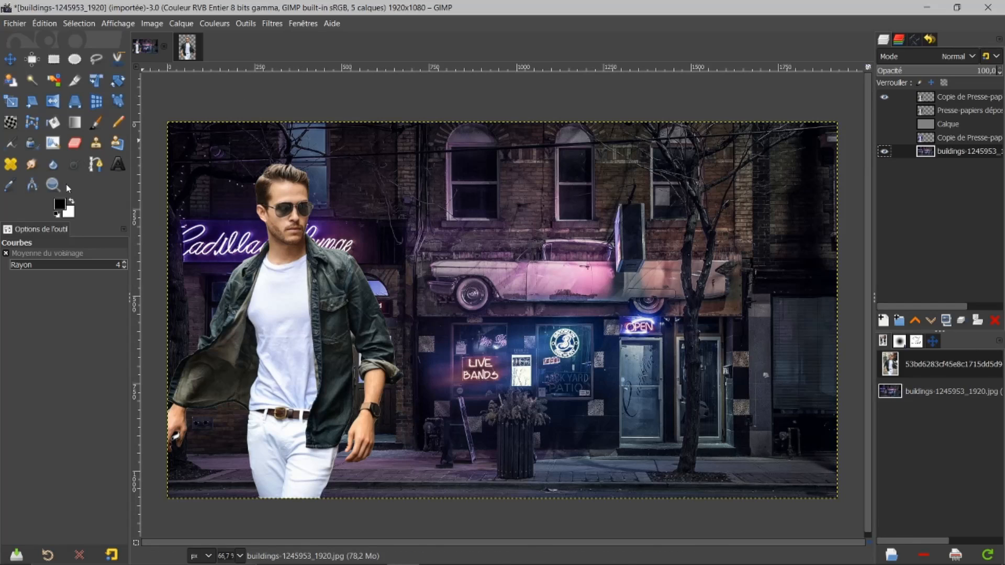
click(10, 185)
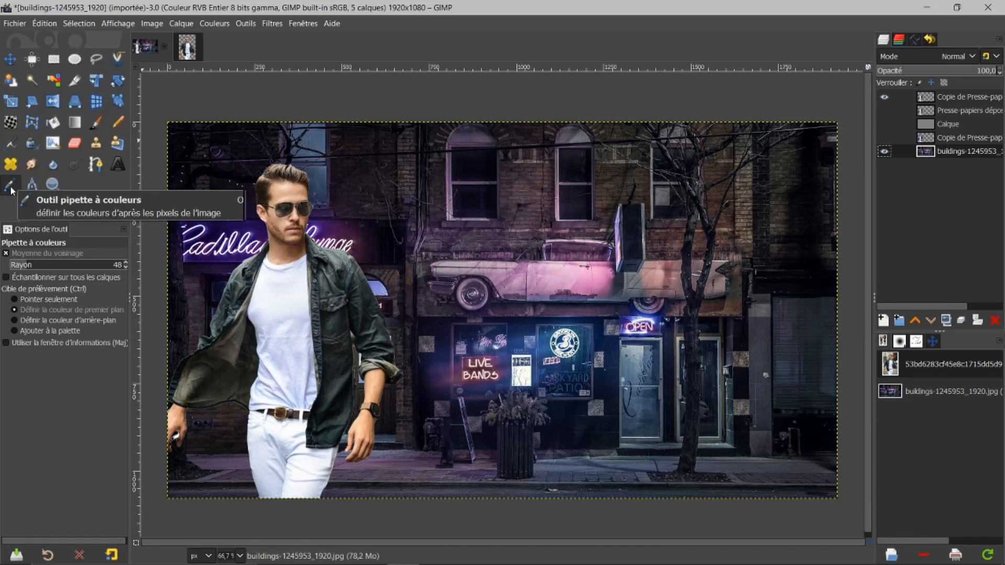
click(7, 254)
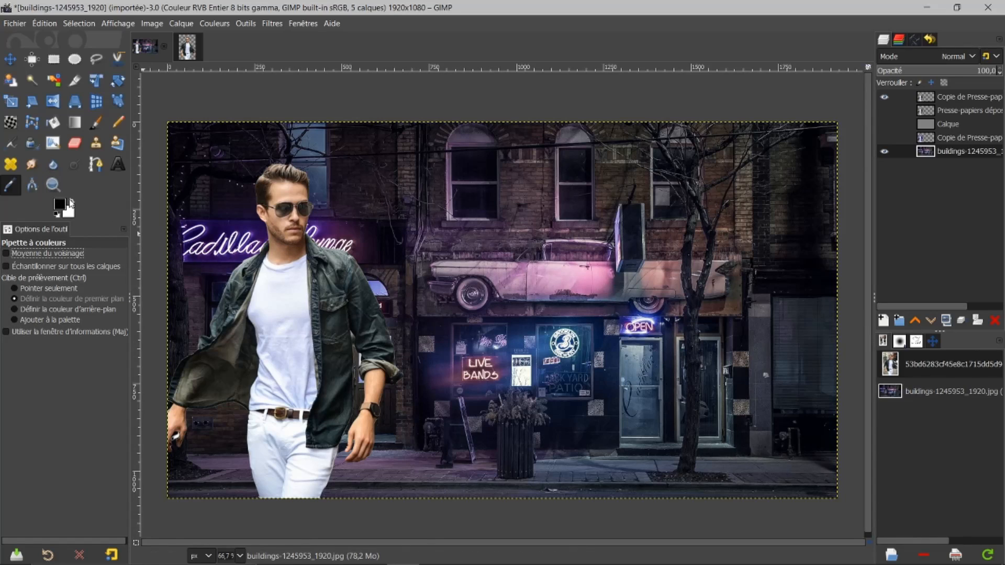
click(536, 287)
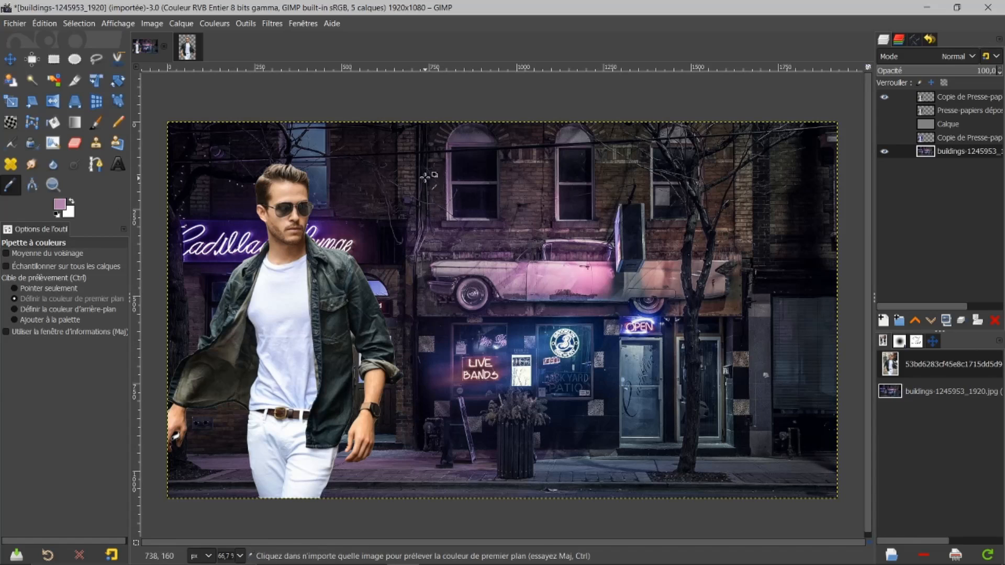
drag(418, 167, 610, 142)
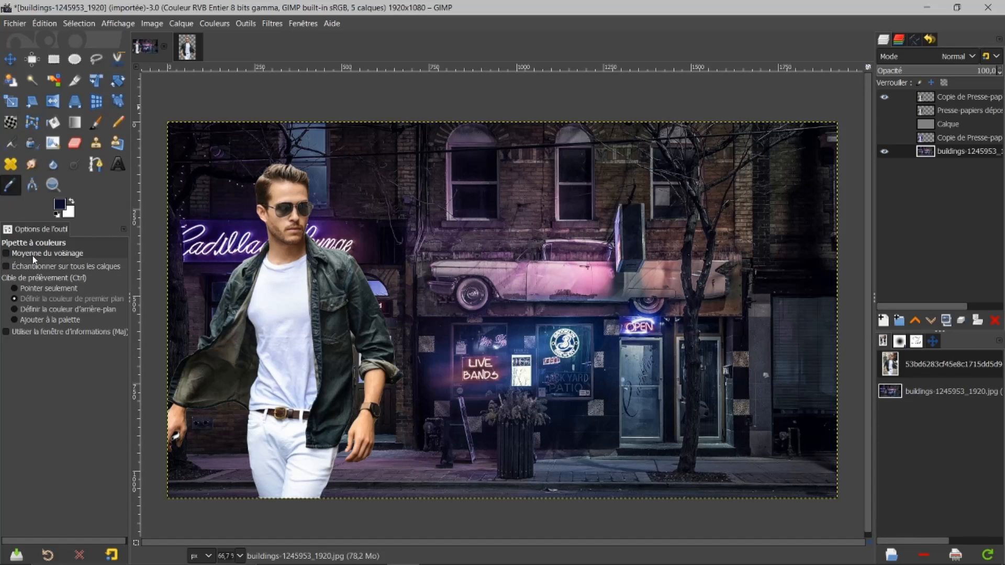
Enable the Color Picker's Sample average with a radius of 7 and sample the brick wall between the upper windows
click(7, 254)
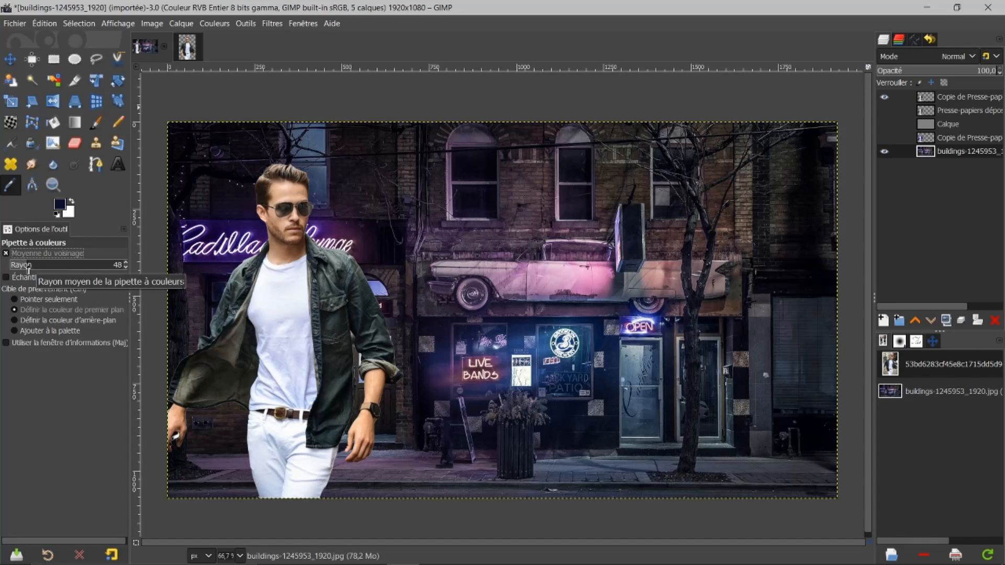
drag(28, 268, 13, 269)
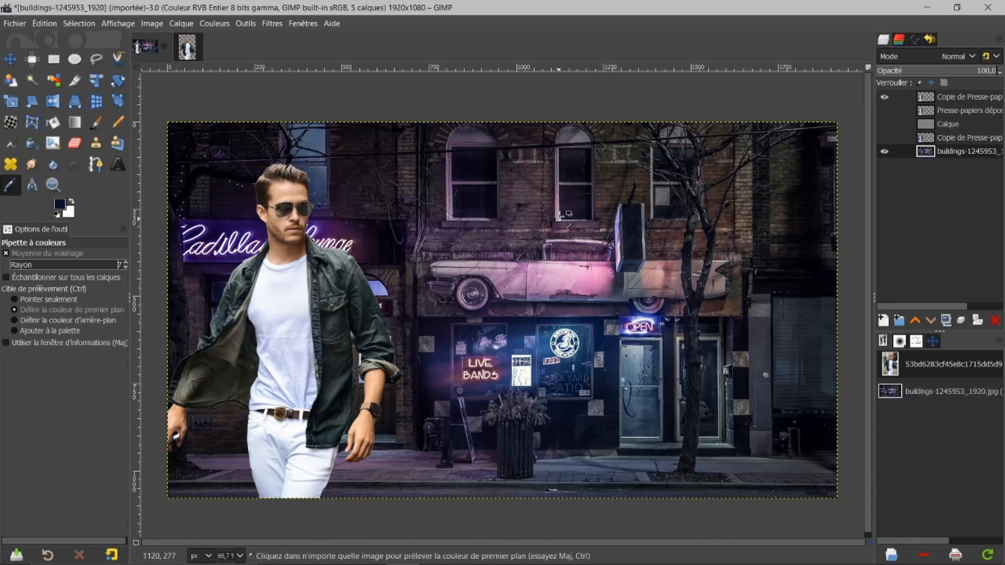
click(539, 181)
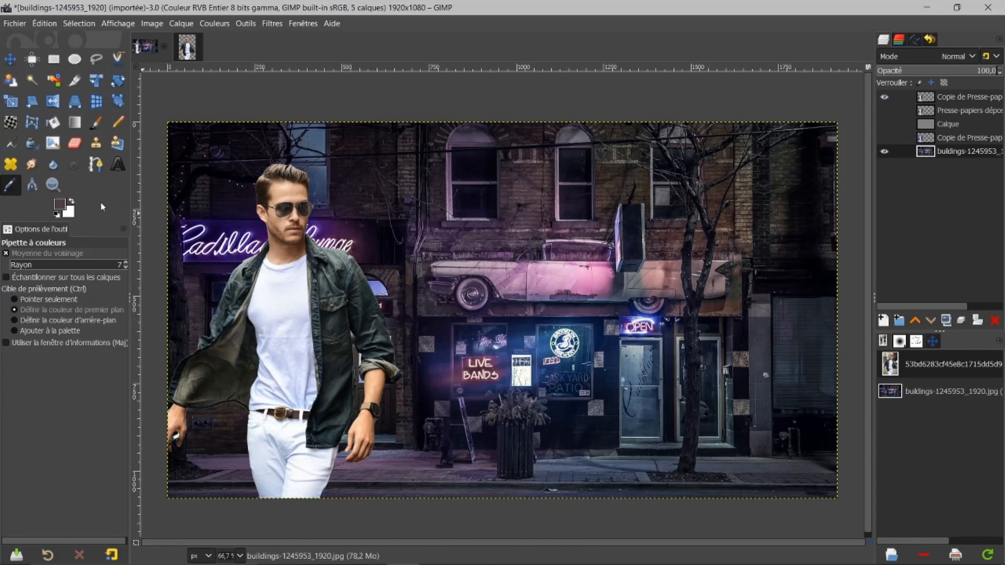
Set the sample radius to 45, sample the pink car's roof area, and reset the foreground and background colours to their defaults
click(22, 265)
drag(28, 266, 29, 268)
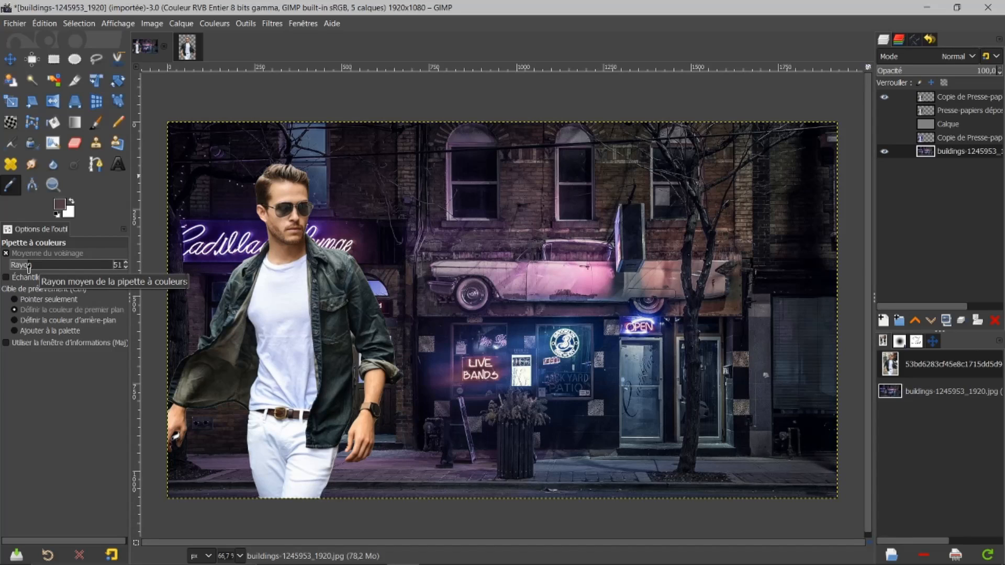
scroll(28, 268, down, 2)
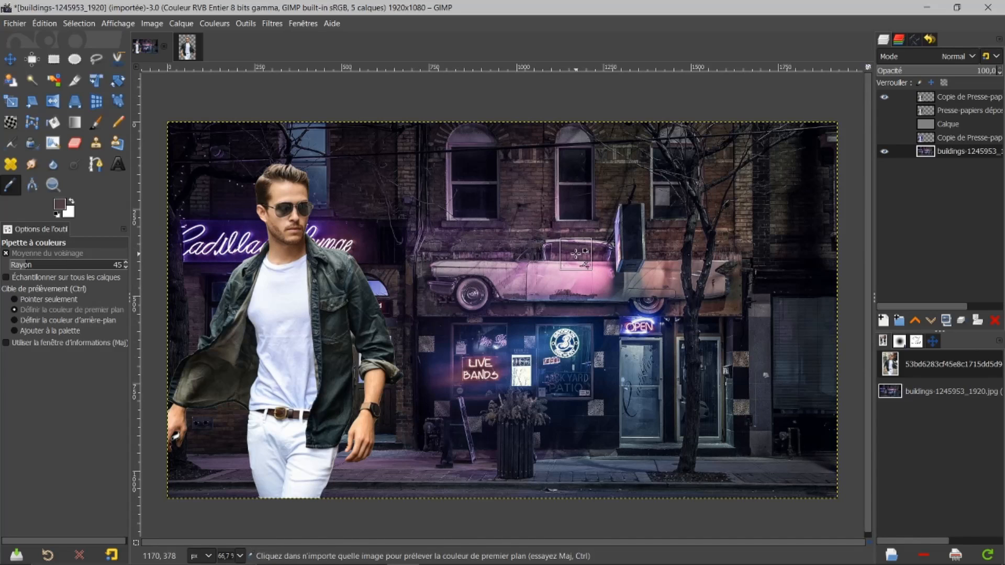
click(575, 253)
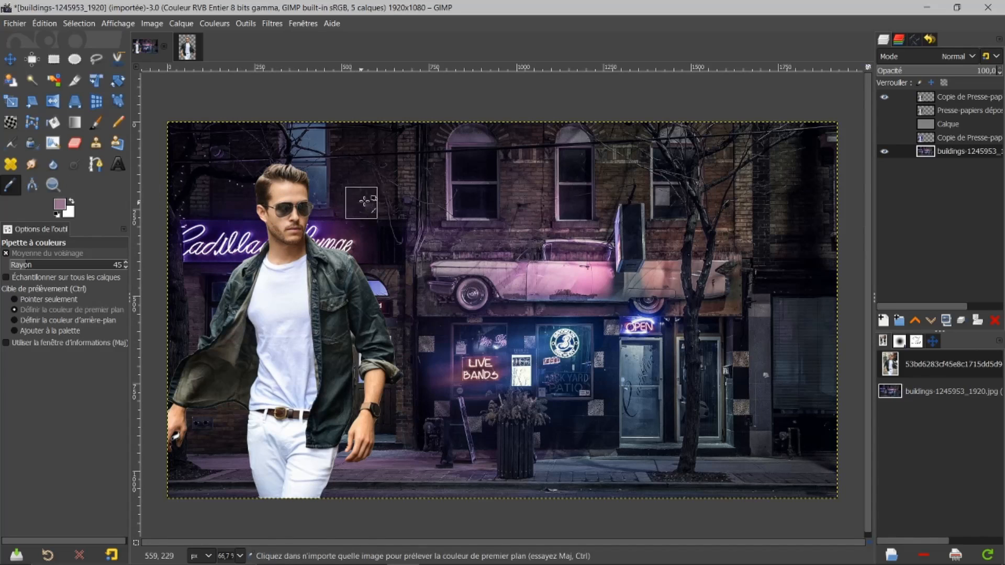
key(d)
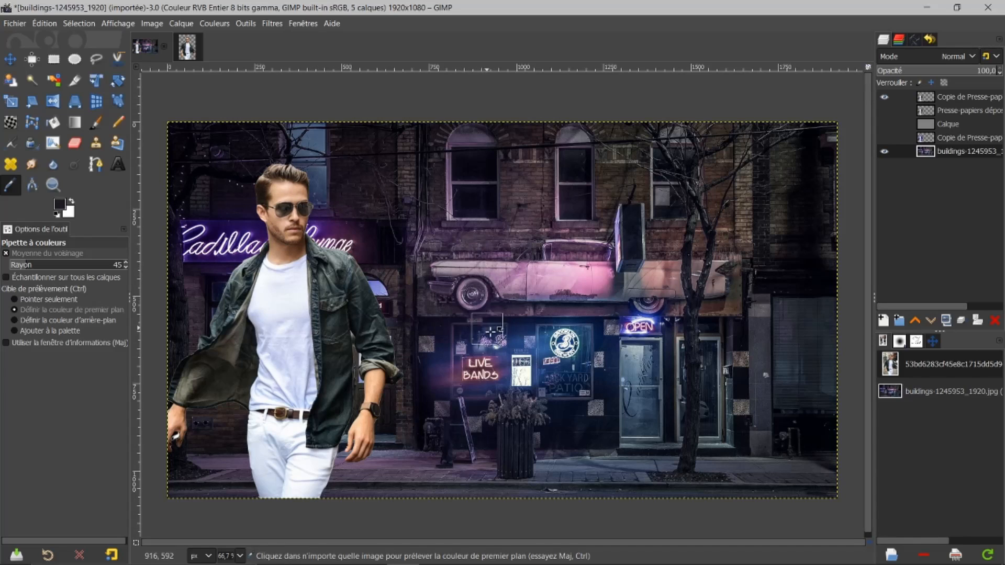
Sample the storefront and the pink car's roof, and fill a new transparent layer above the man with the sampled mauve
click(507, 347)
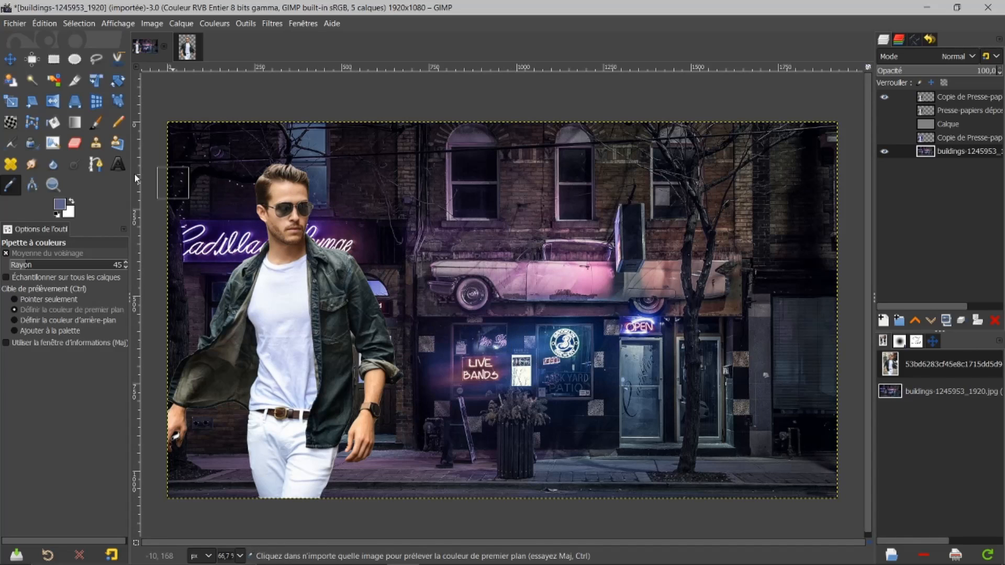
click(573, 253)
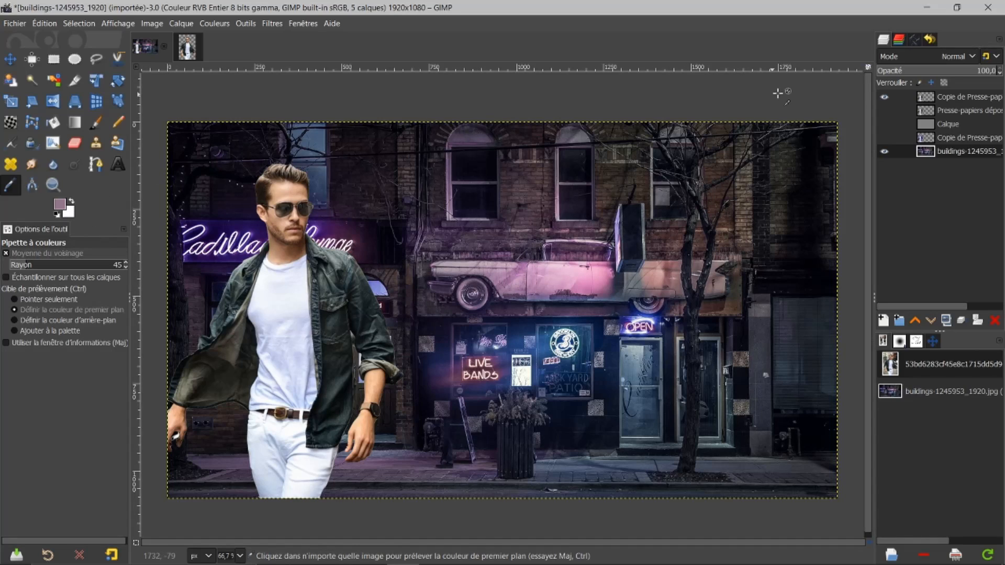
click(931, 101)
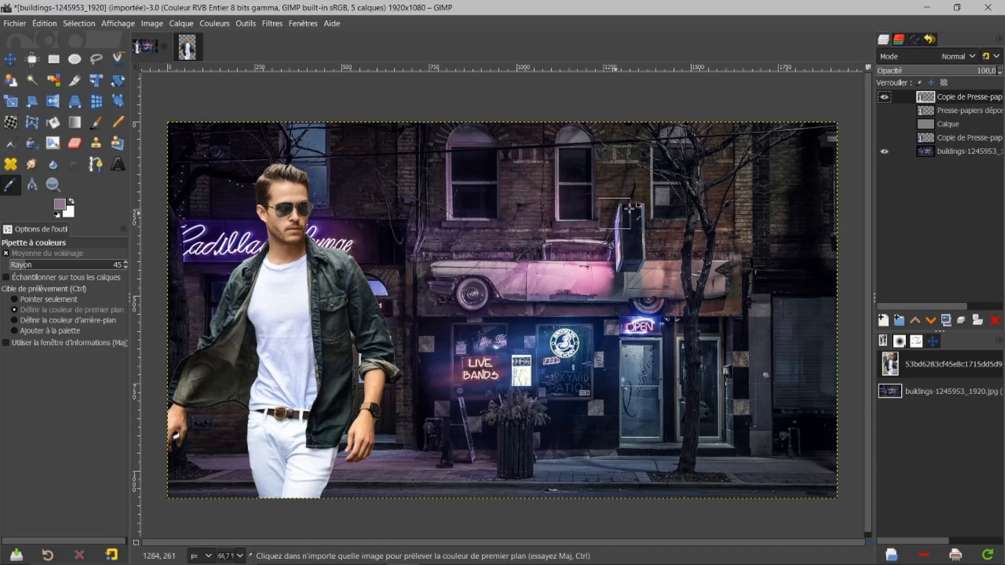
click(884, 321)
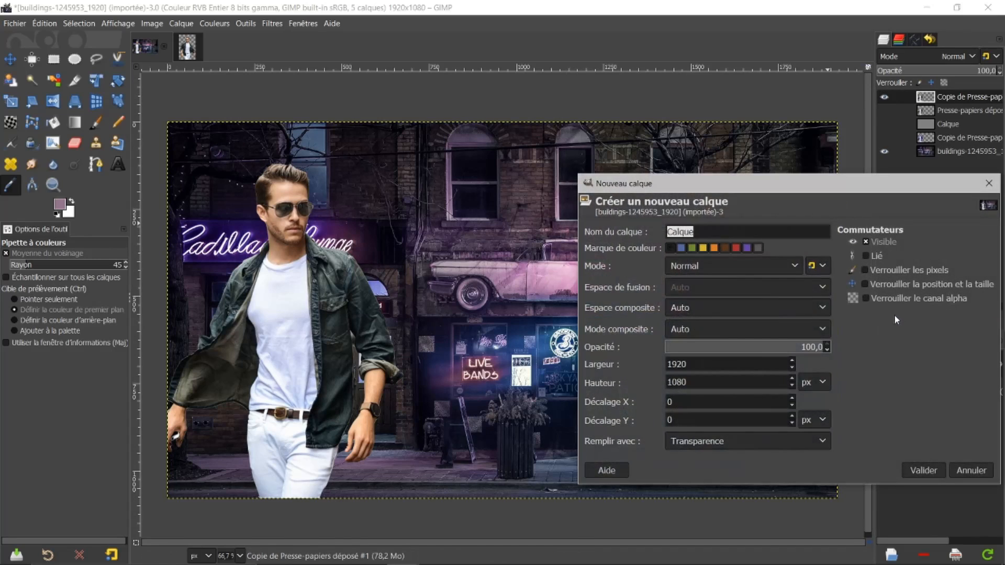
click(909, 470)
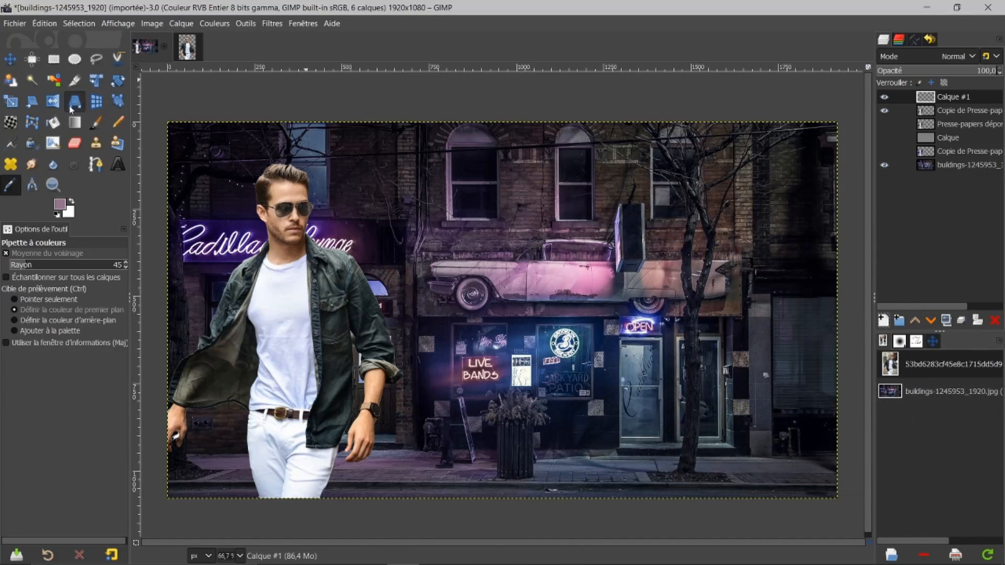
click(54, 124)
click(518, 212)
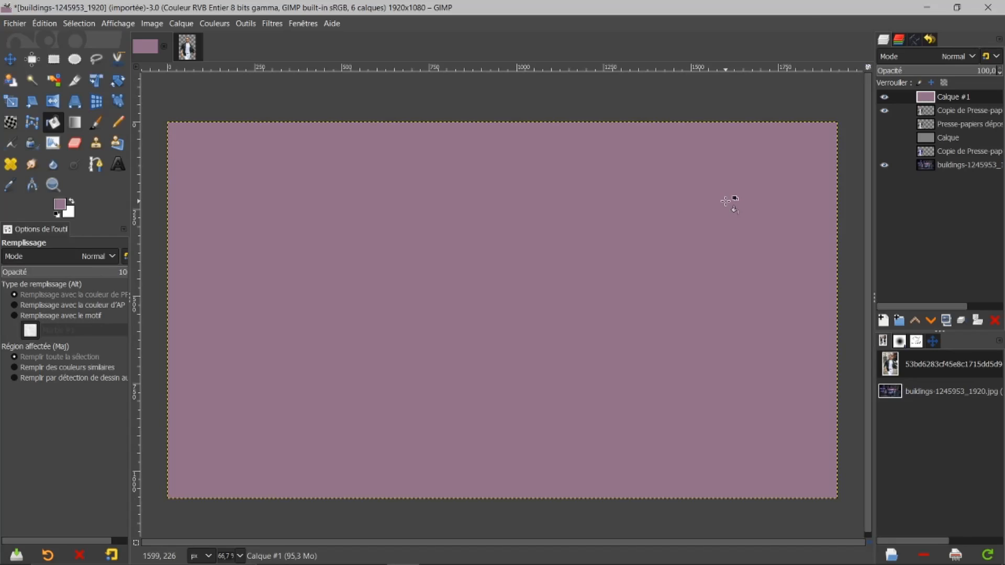
Mask the mauve layer with a selection from the alpha of the man's visible copy, and clear the selection
click(925, 112)
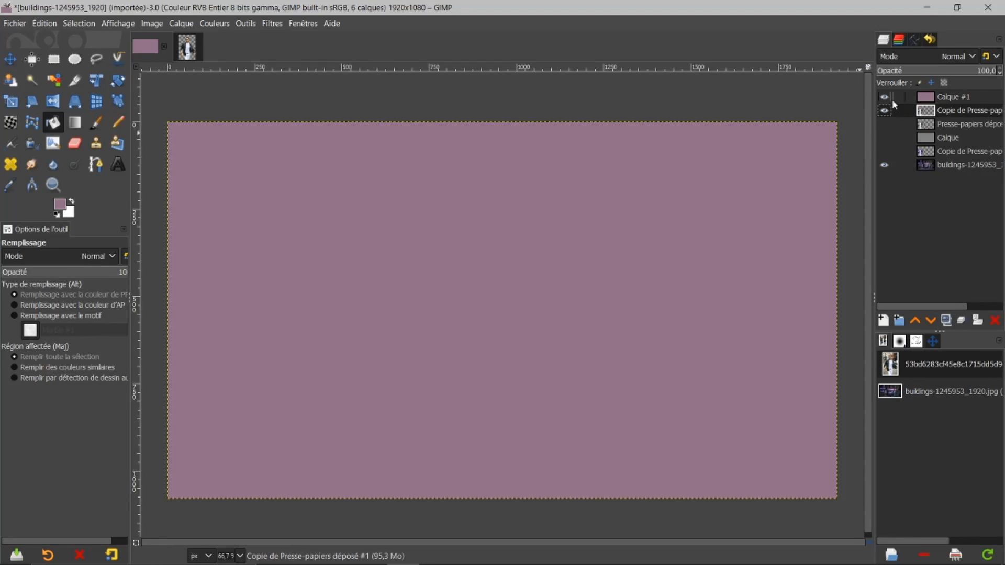
right_click(927, 116)
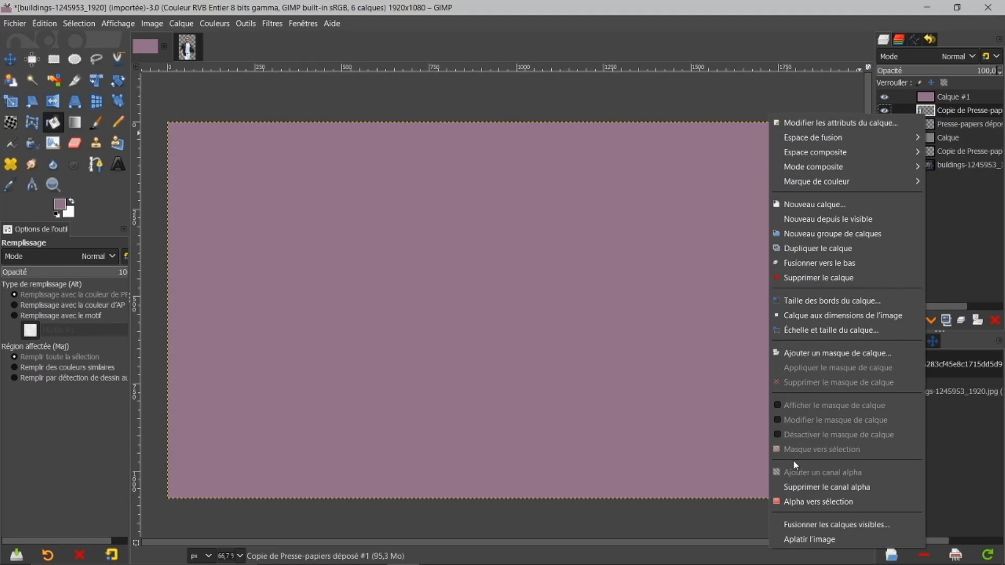
click(791, 503)
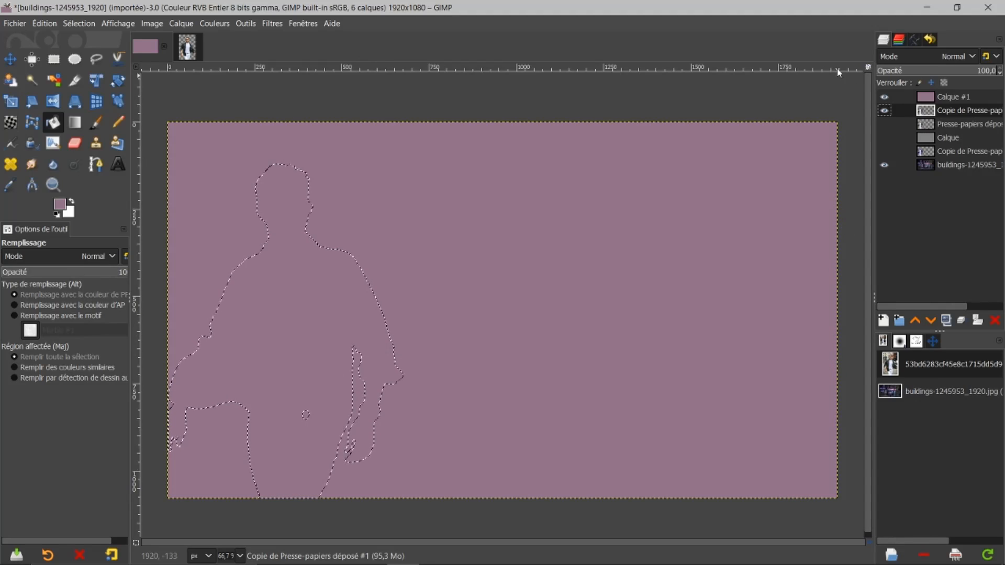
click(929, 98)
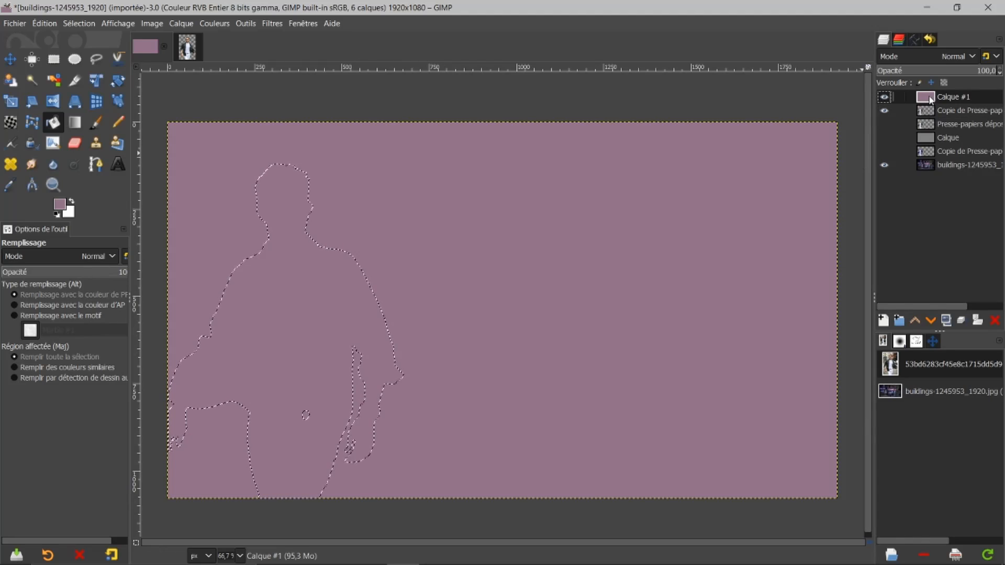
right_click(930, 99)
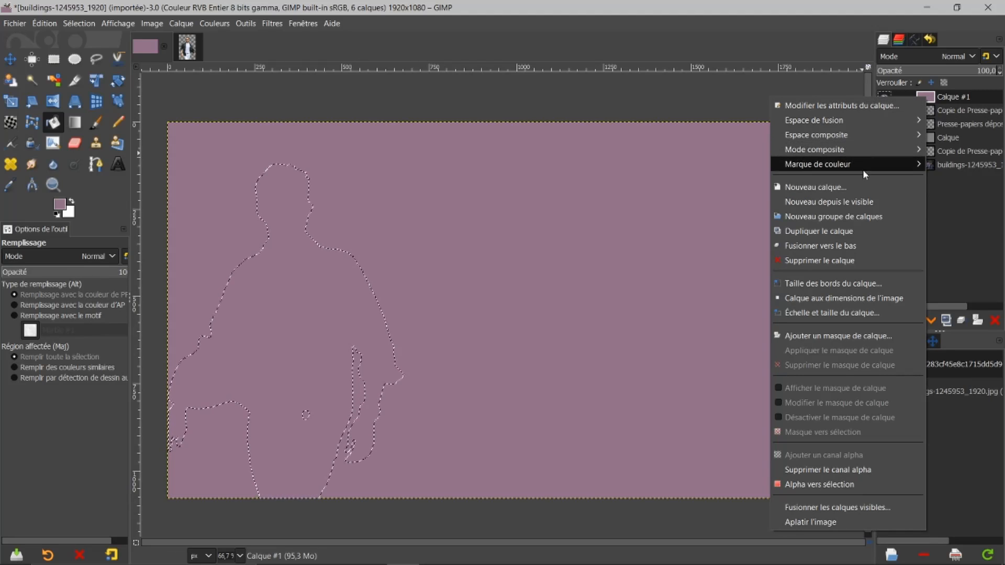
click(815, 337)
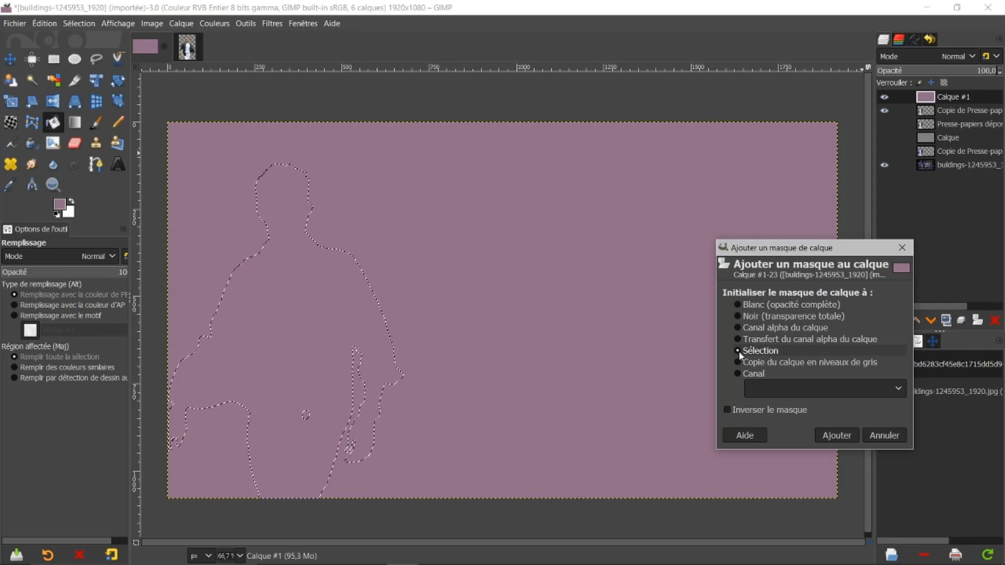
click(830, 437)
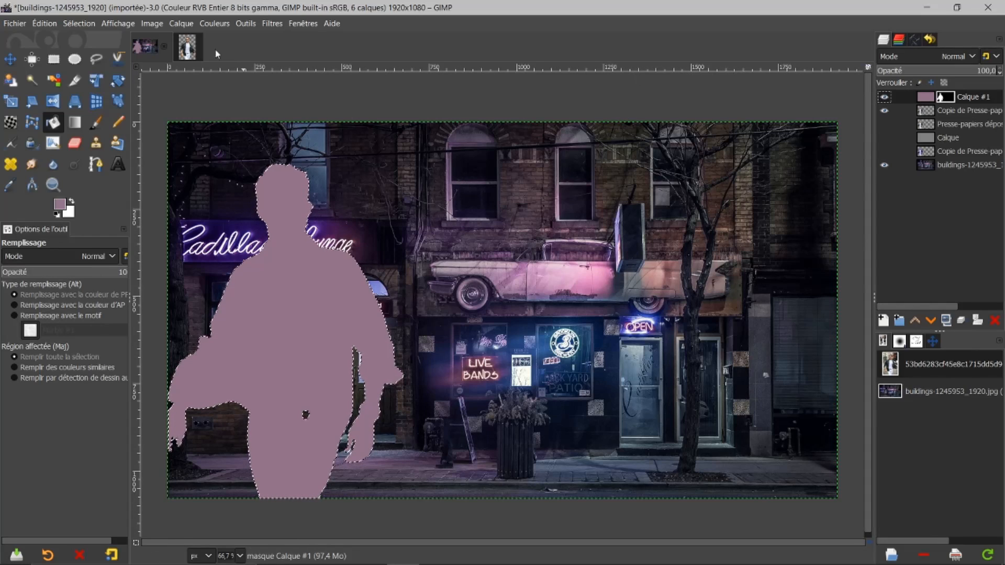
click(81, 22)
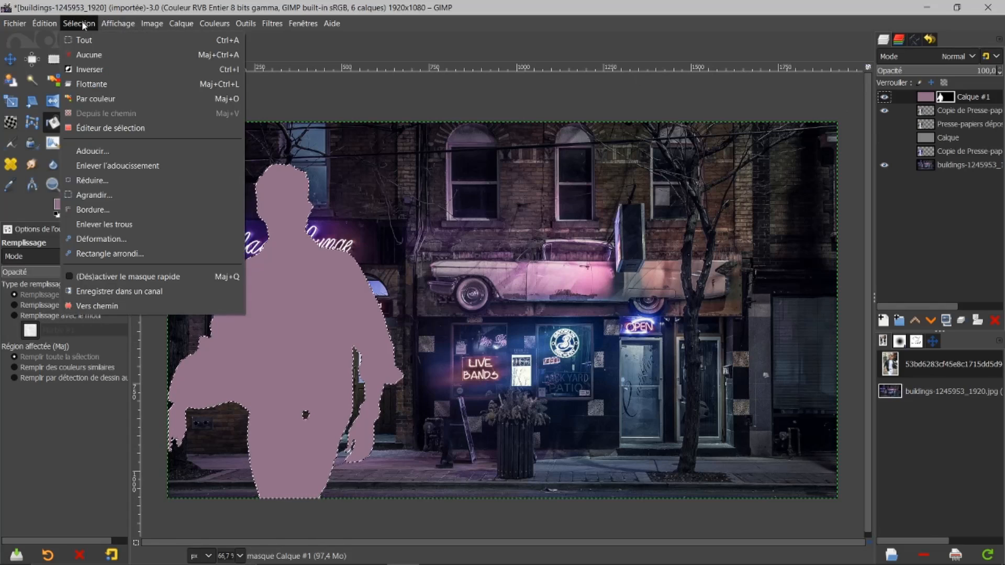
click(84, 54)
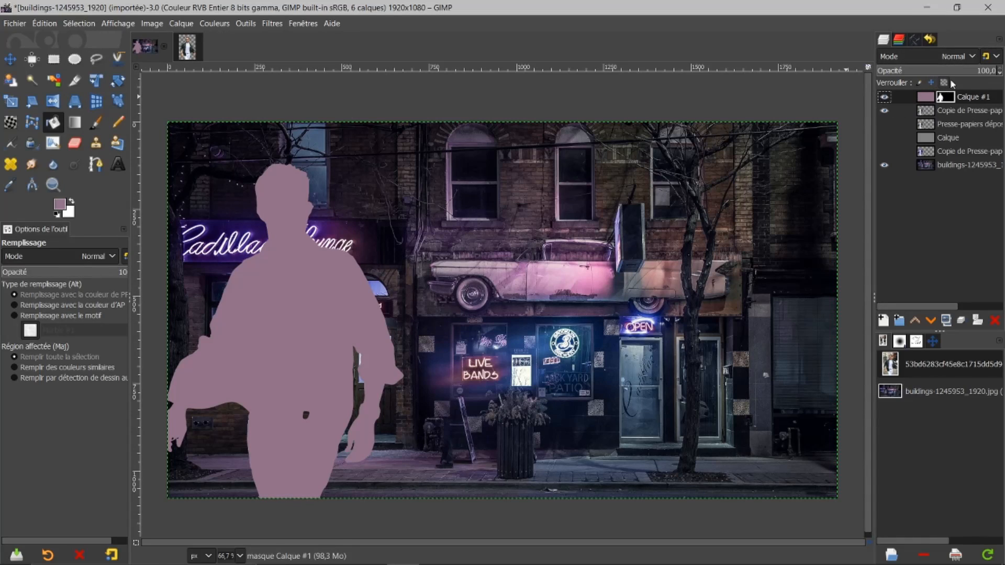
Try several blend modes on the masked mauve layer, including Fusion de grain and Teinte LCh, and set it to Couleur LCh
click(970, 56)
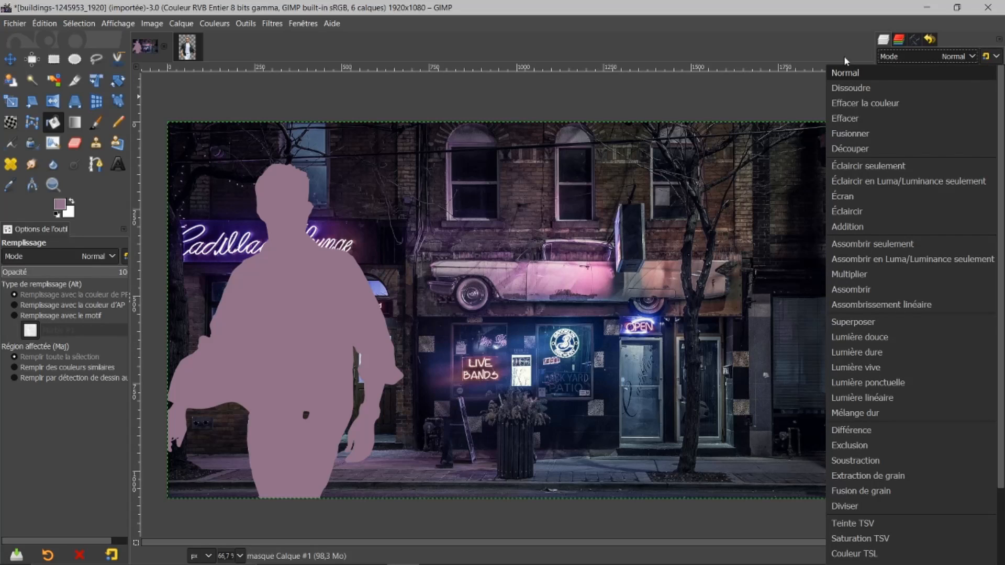
click(833, 43)
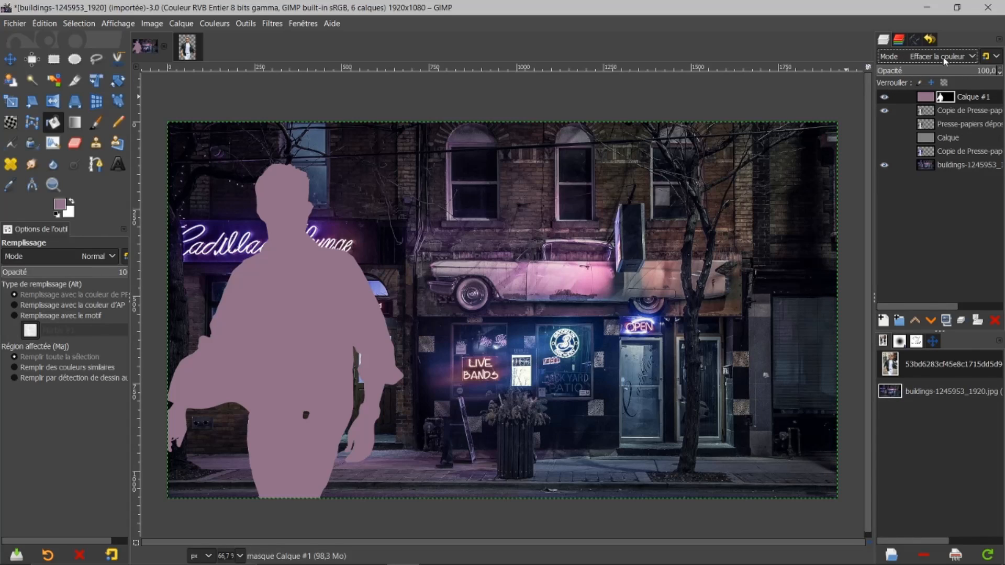
scroll(943, 57, down, 1)
scroll(941, 57, down, 1)
click(972, 57)
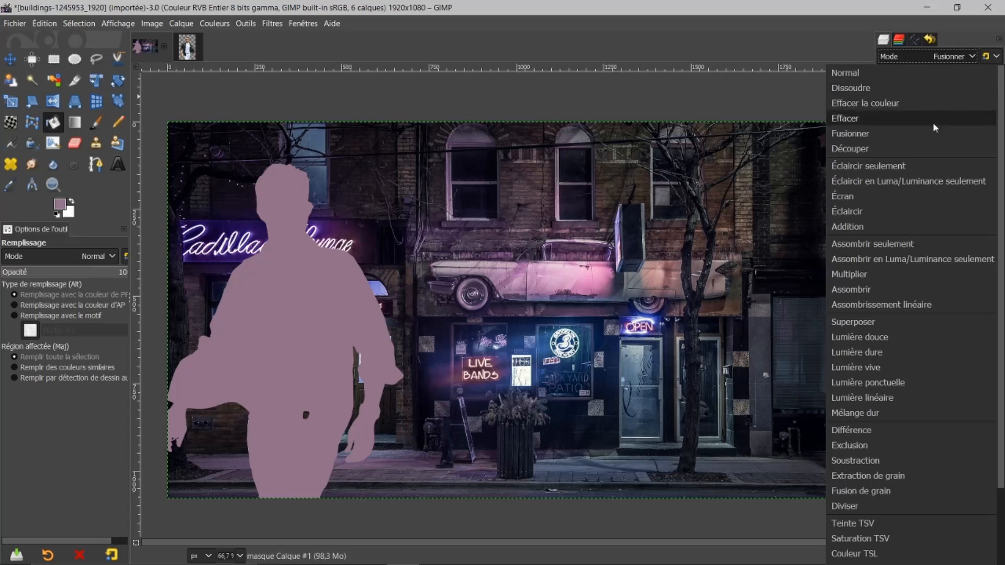
click(841, 492)
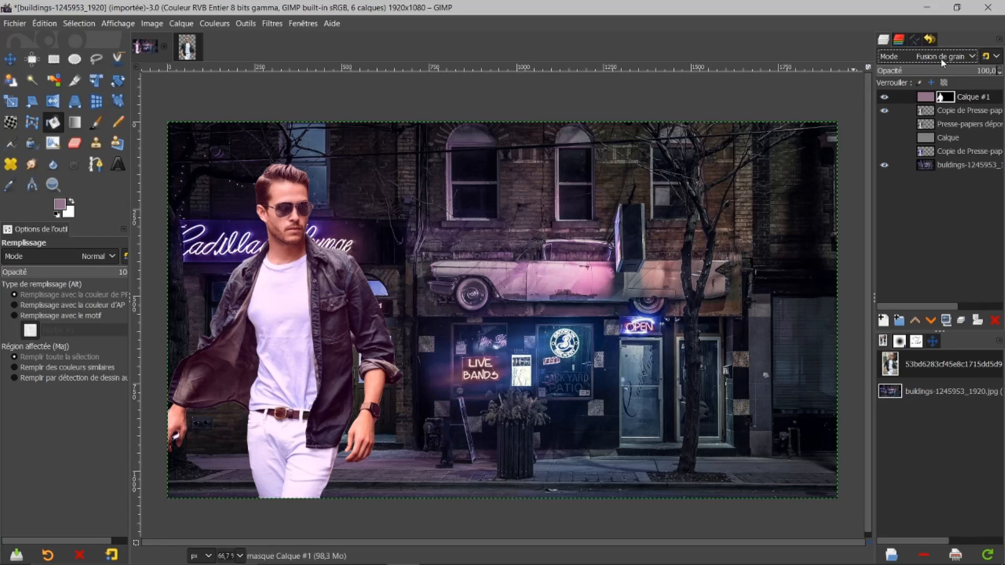
scroll(940, 58, down, 4)
scroll(938, 58, up, 1)
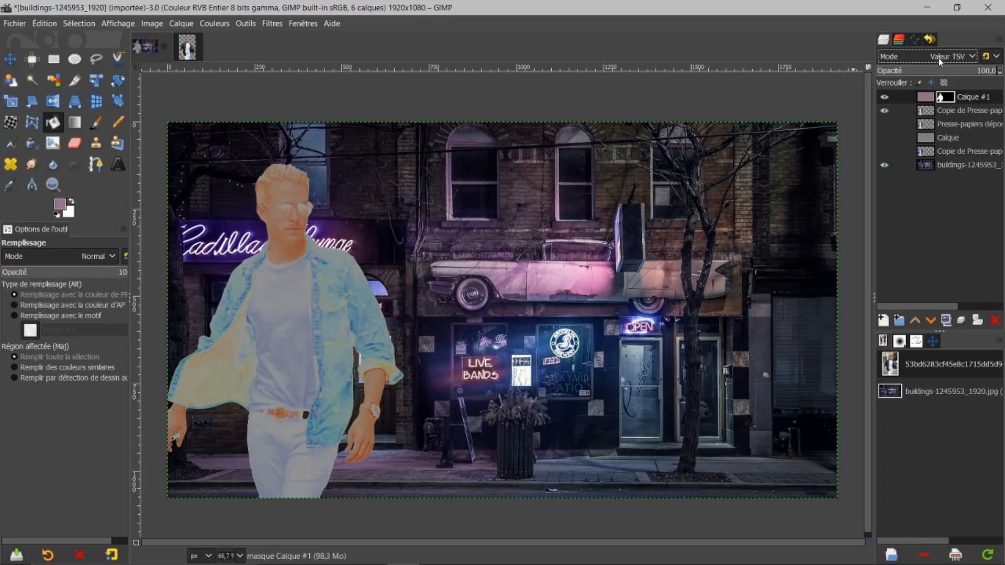
scroll(938, 58, down, 1)
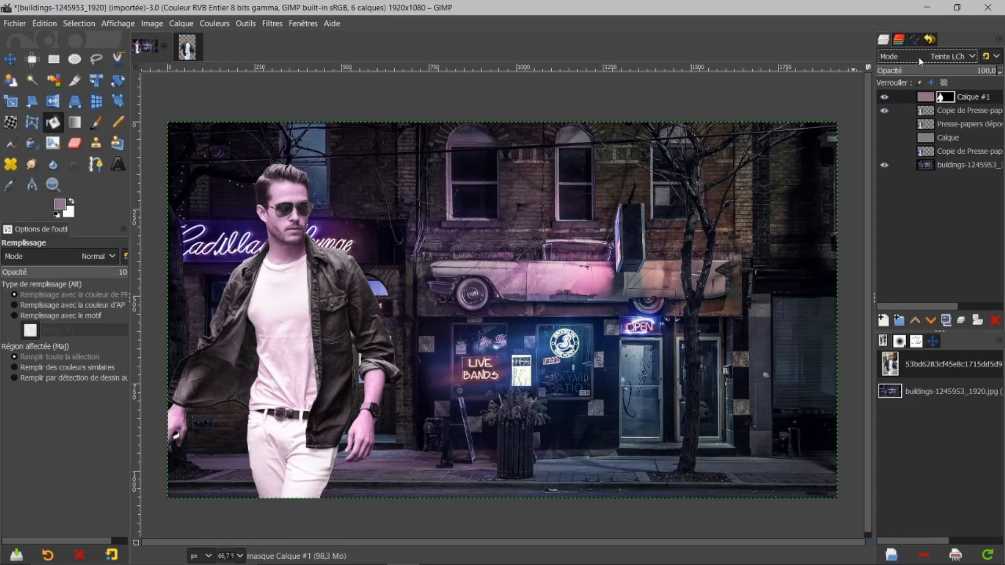
scroll(919, 57, down, 1)
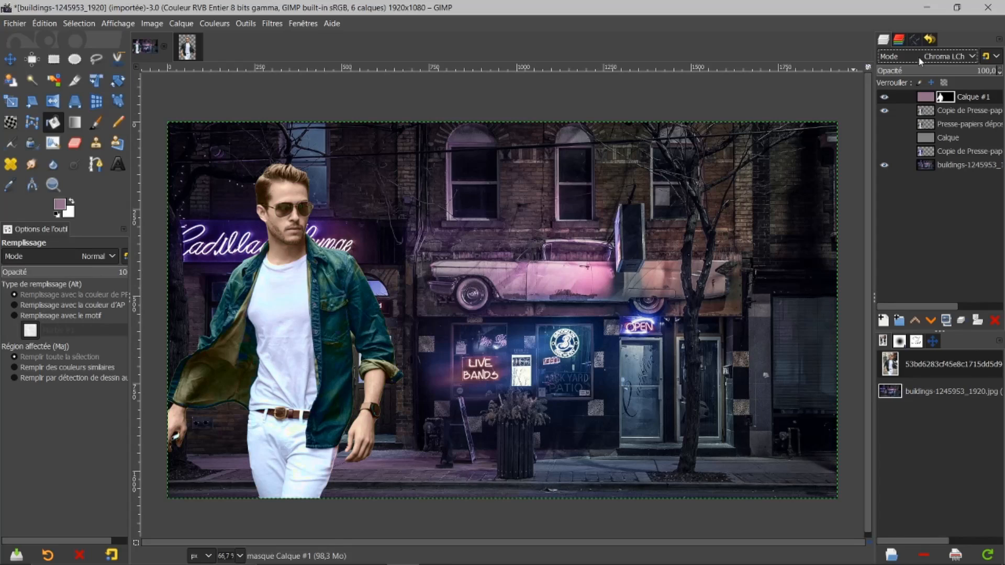
scroll(918, 58, down, 1)
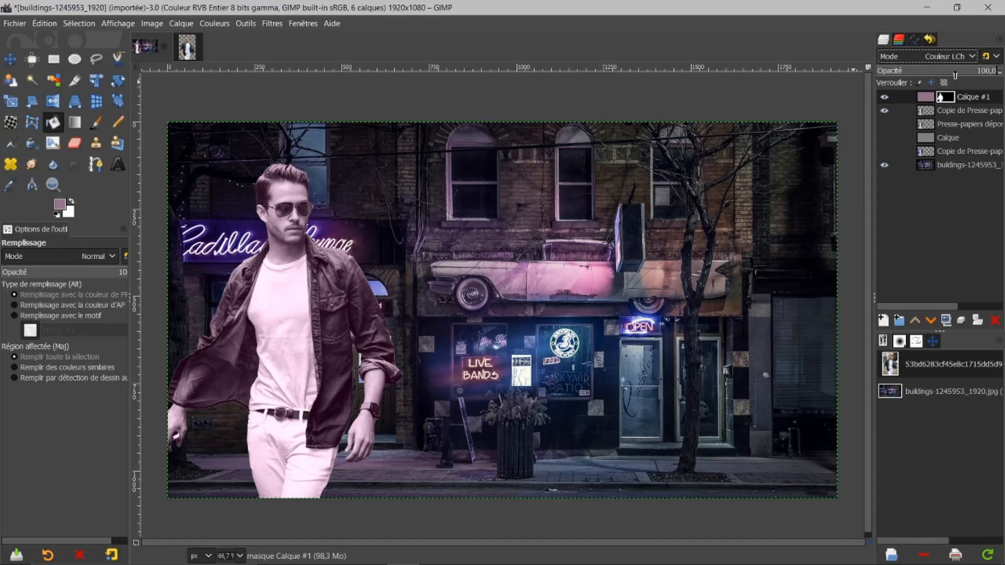
Set the mauve layer's opacity to 38.7, and keep the Presse-papiers layer beneath the man's visible copy hidden
drag(955, 72, 854, 80)
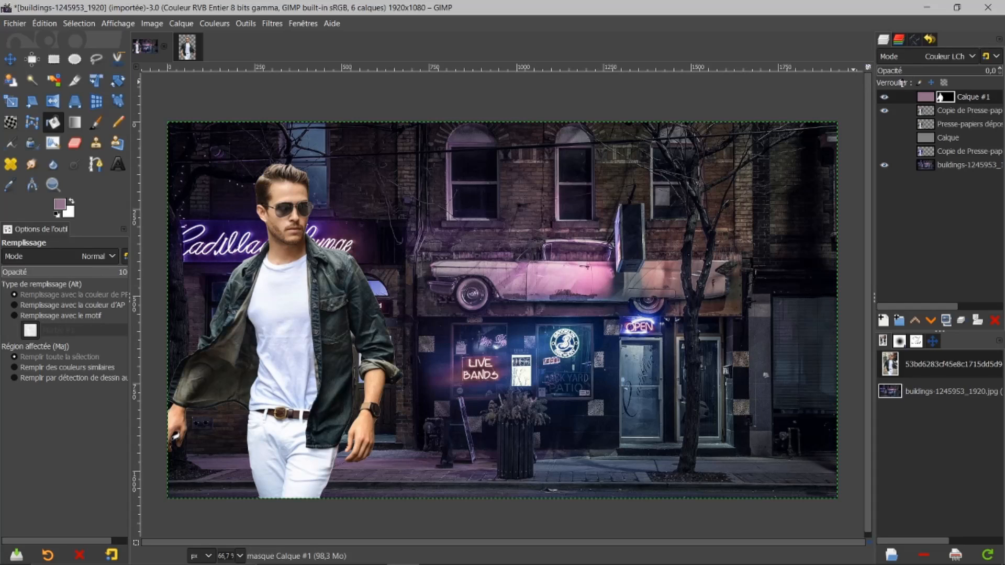
drag(902, 79, 927, 76)
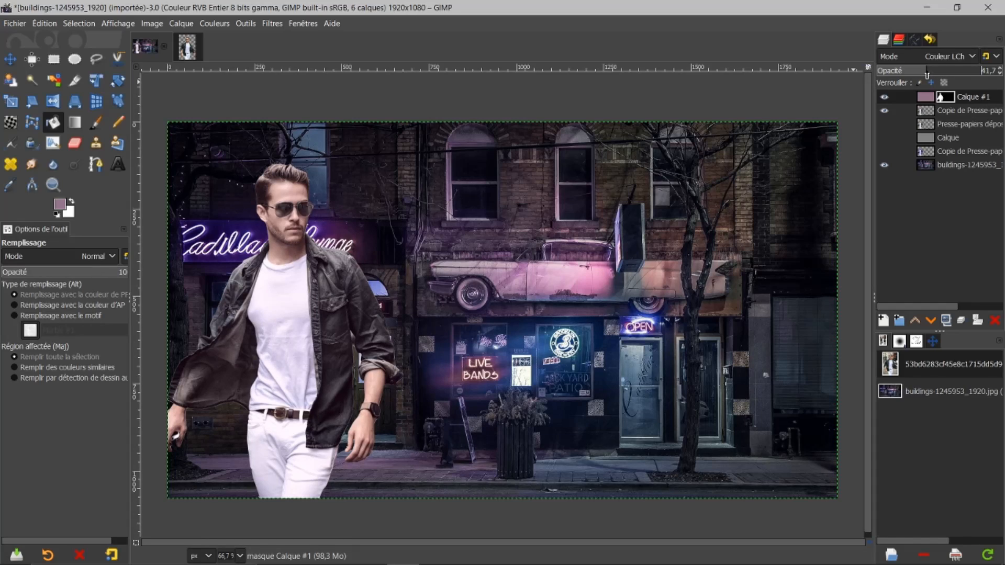
drag(927, 76, 921, 75)
click(923, 98)
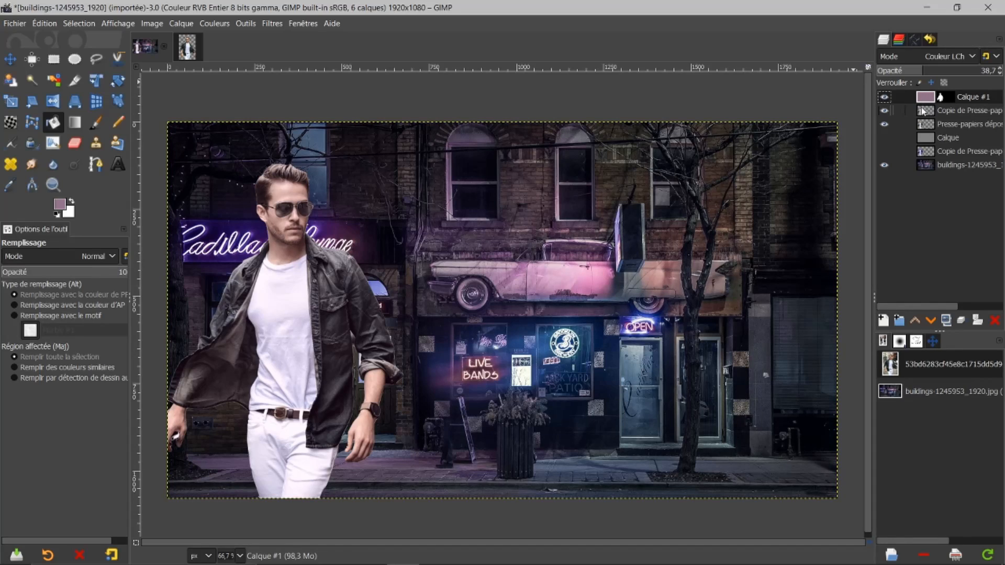
click(884, 125)
Select the man's outline from his visible copy's alpha and shrink the selection, toggling the background off and on to inspect the edge
ctrl+scroll(268, 187, up, 4)
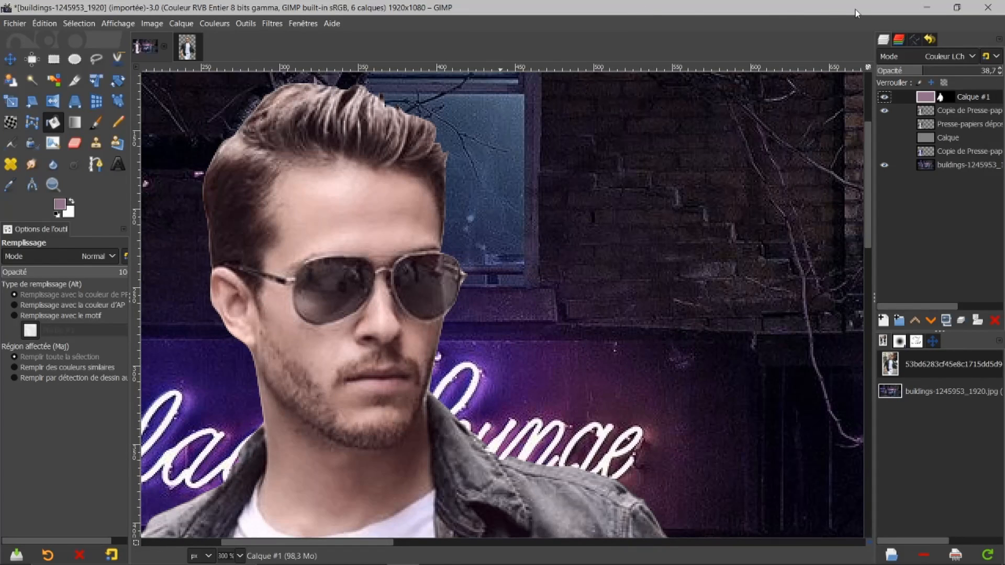
click(927, 114)
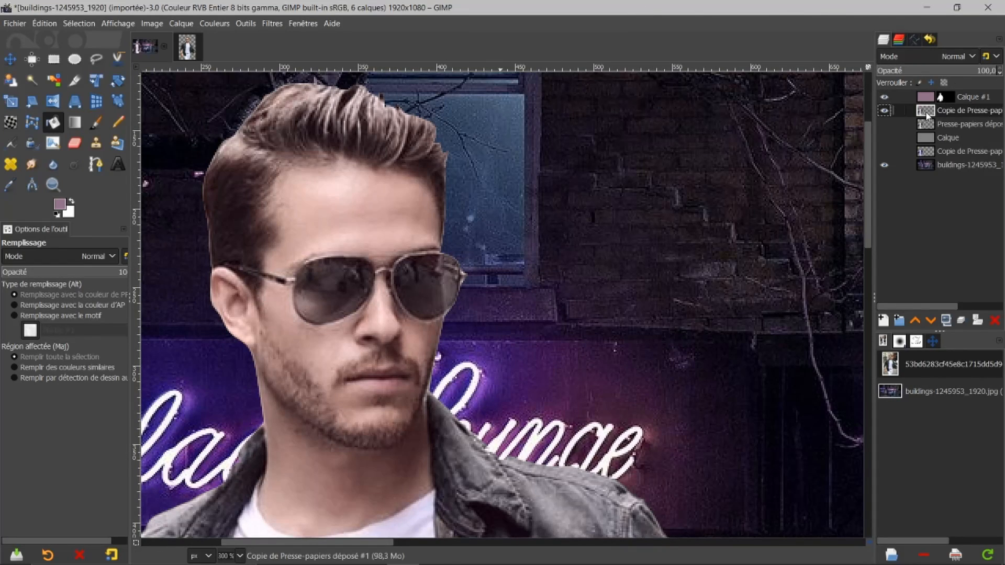
right_click(927, 114)
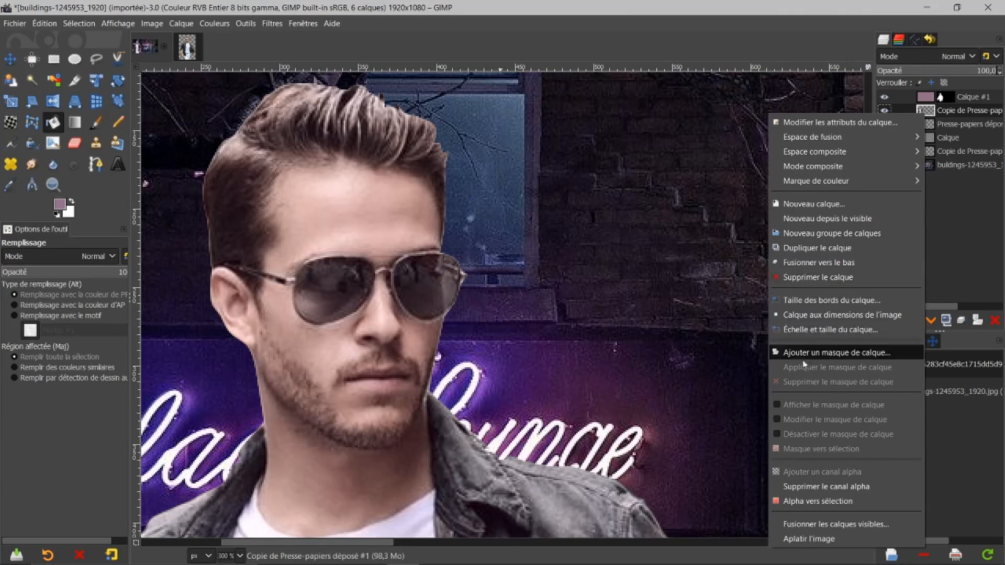
click(825, 503)
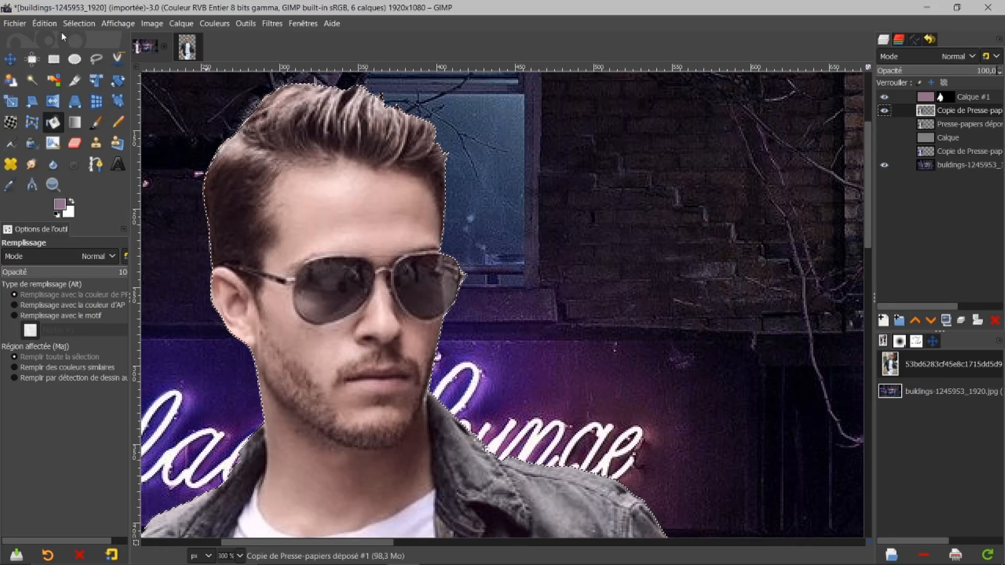
click(78, 23)
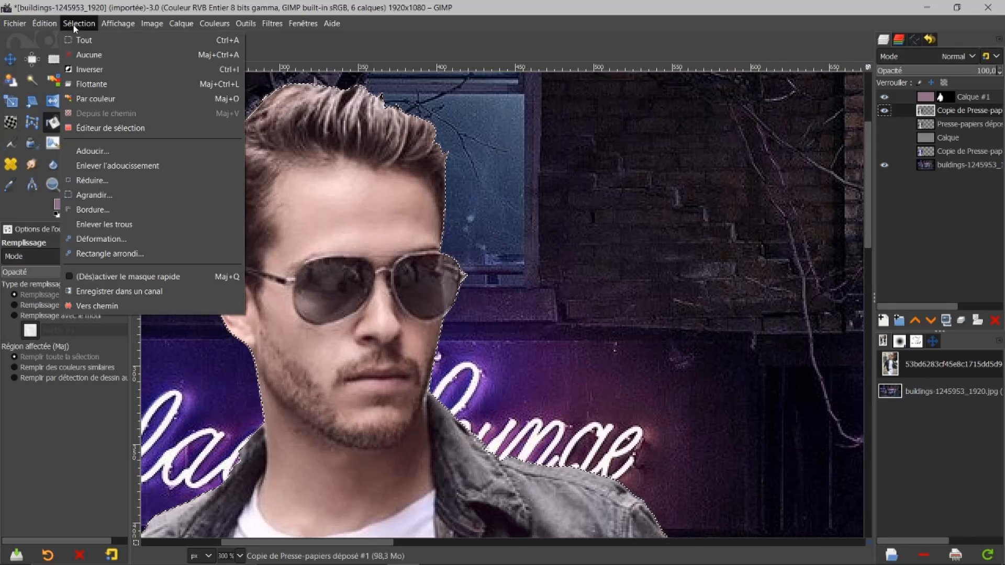
click(82, 181)
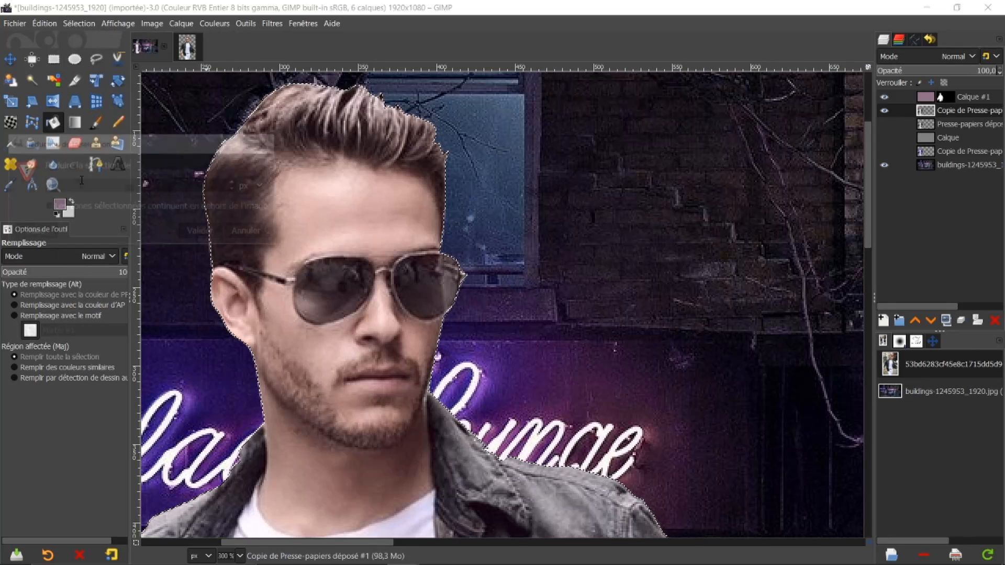
click(191, 231)
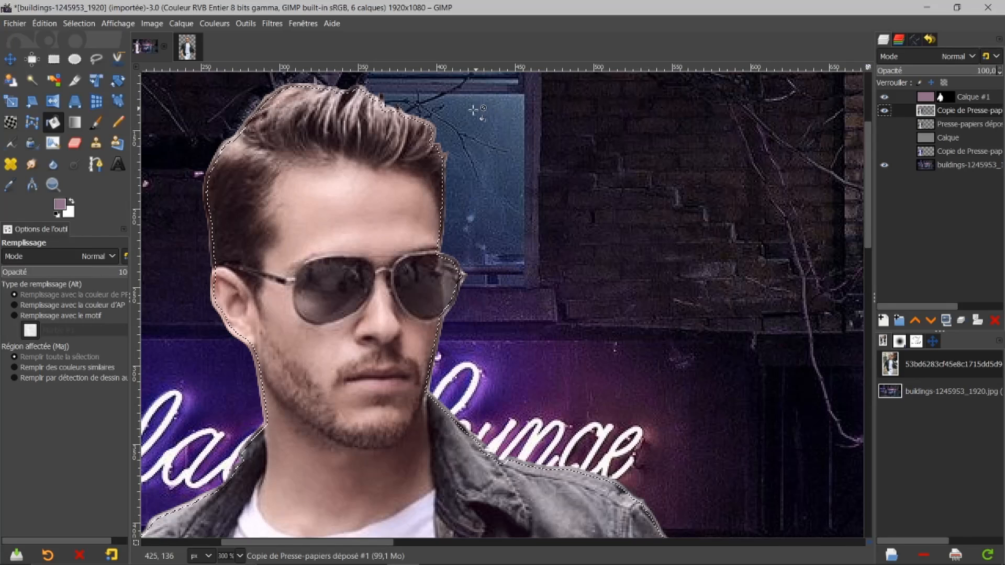
click(884, 165)
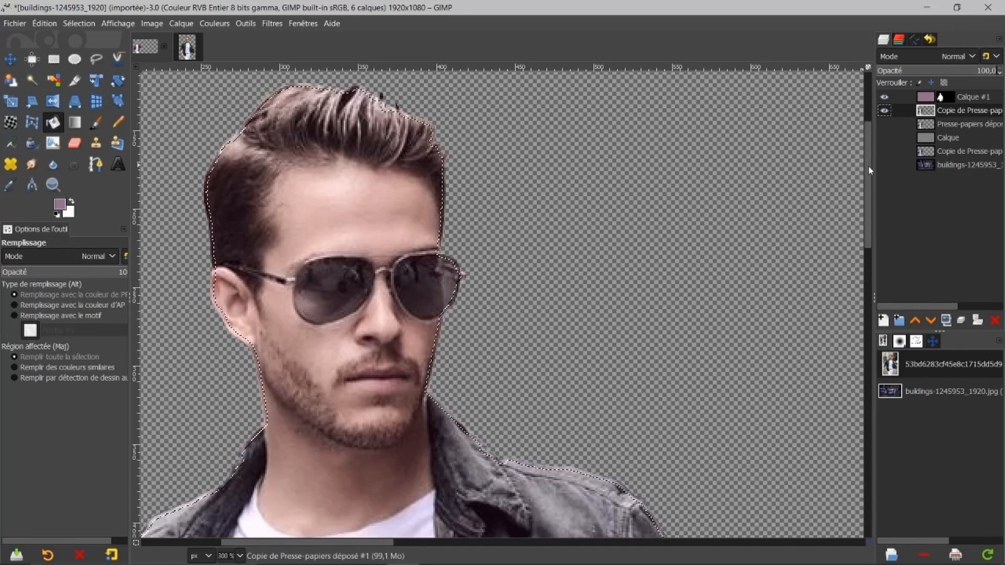
click(888, 168)
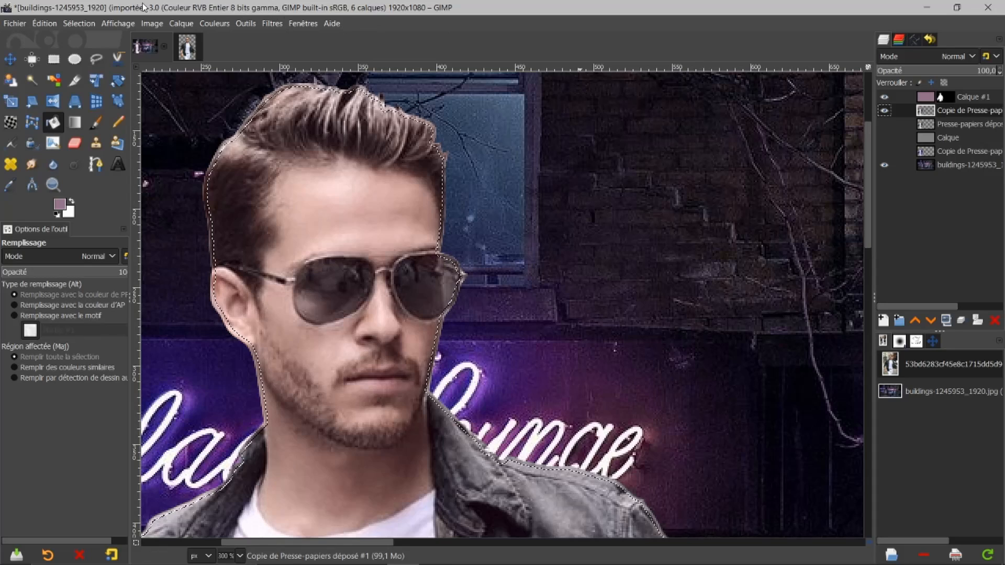
Invert the selection and apply a Gaussian blur with X and Y sizes of 1.00 to soften the man's edges
click(89, 22)
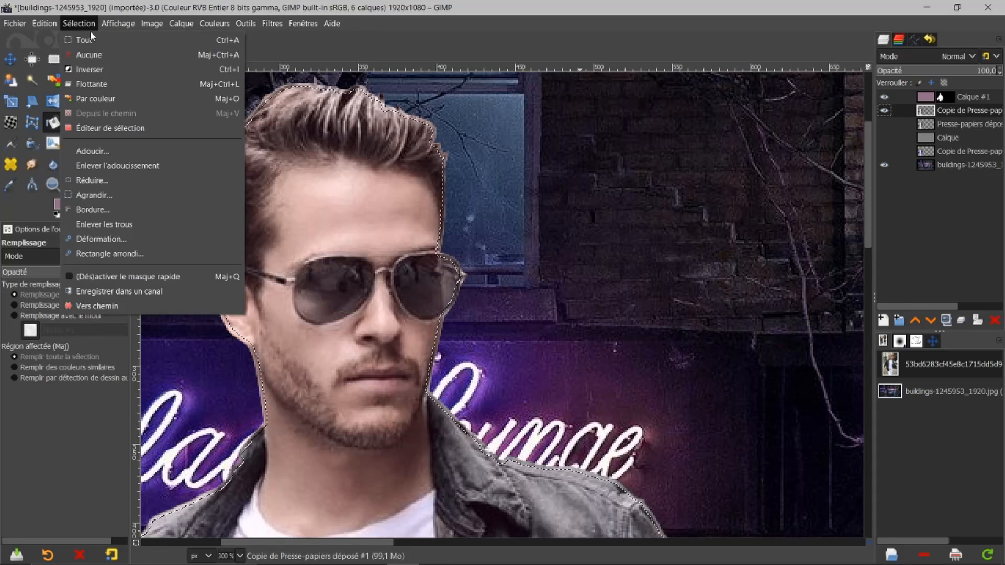
click(91, 70)
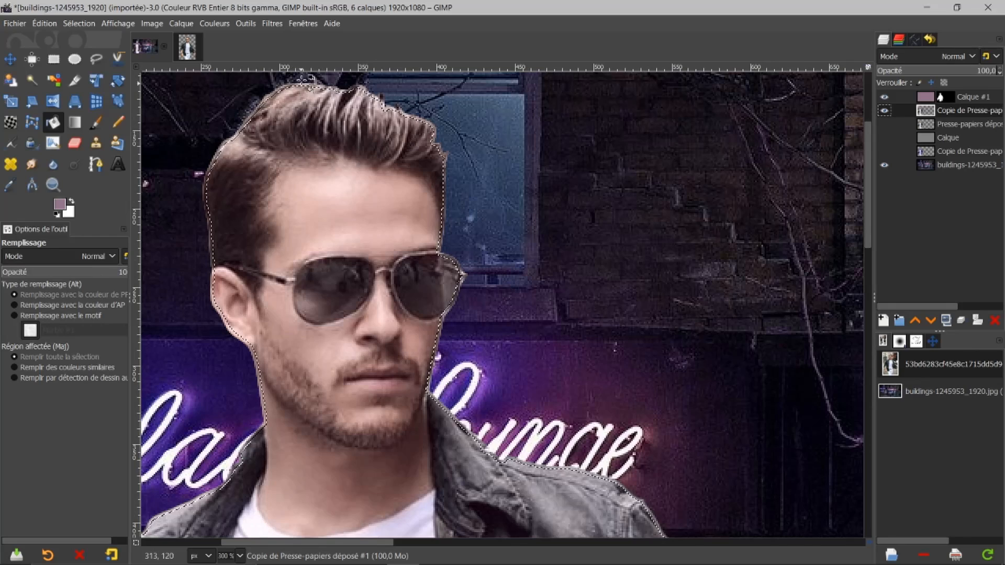
click(267, 26)
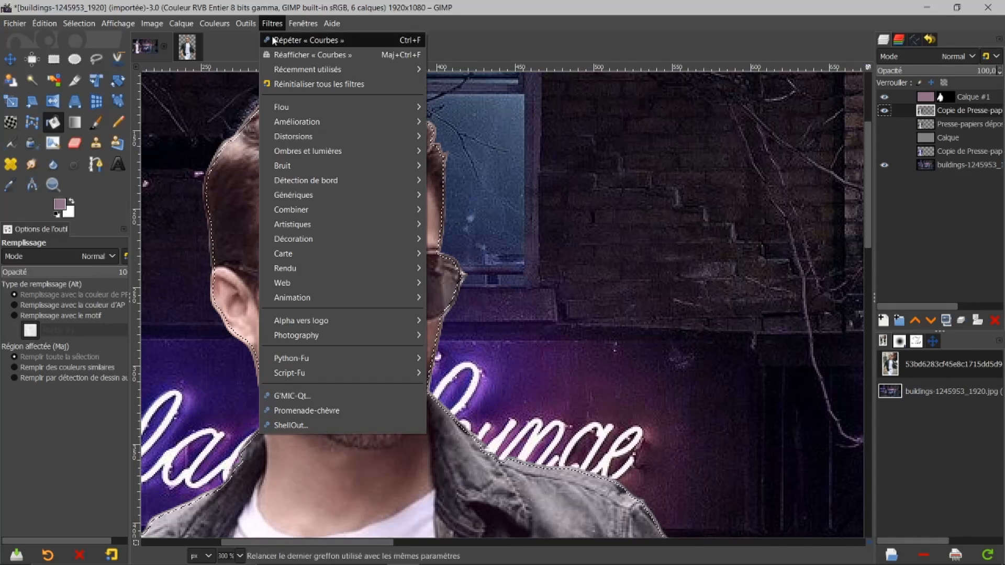
mouse_move(364, 106)
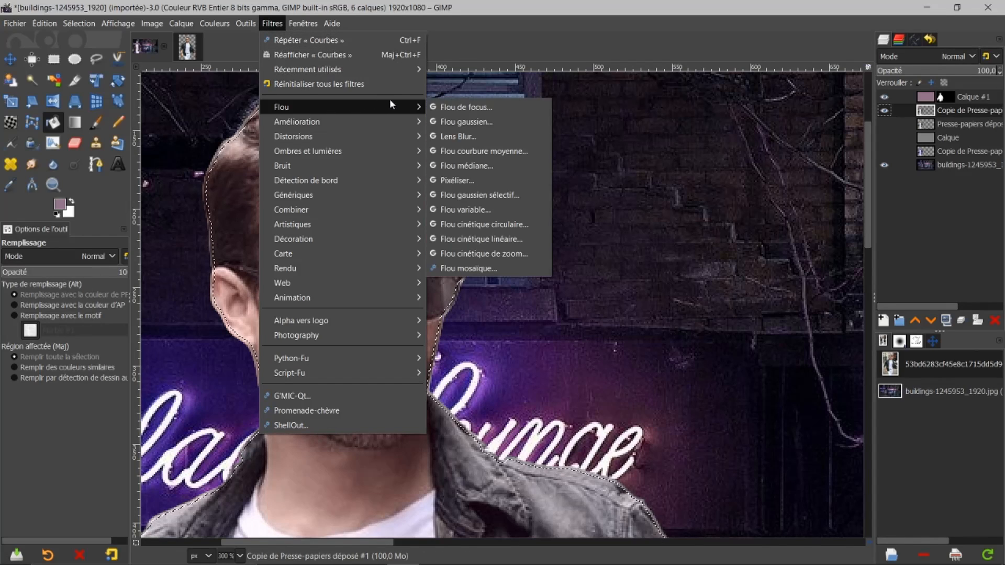
click(463, 121)
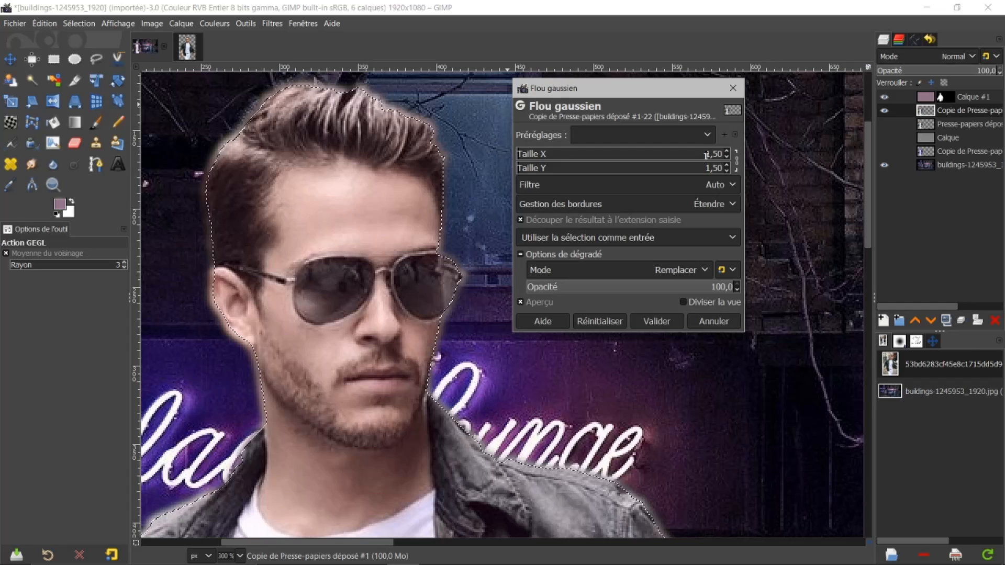
drag(705, 155, 728, 153)
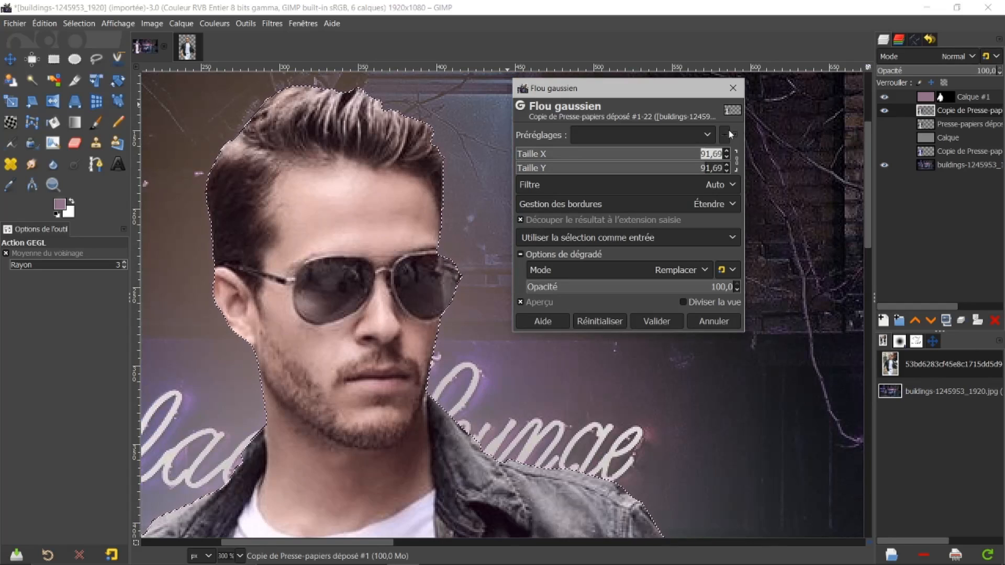
text(1)
key(Return)
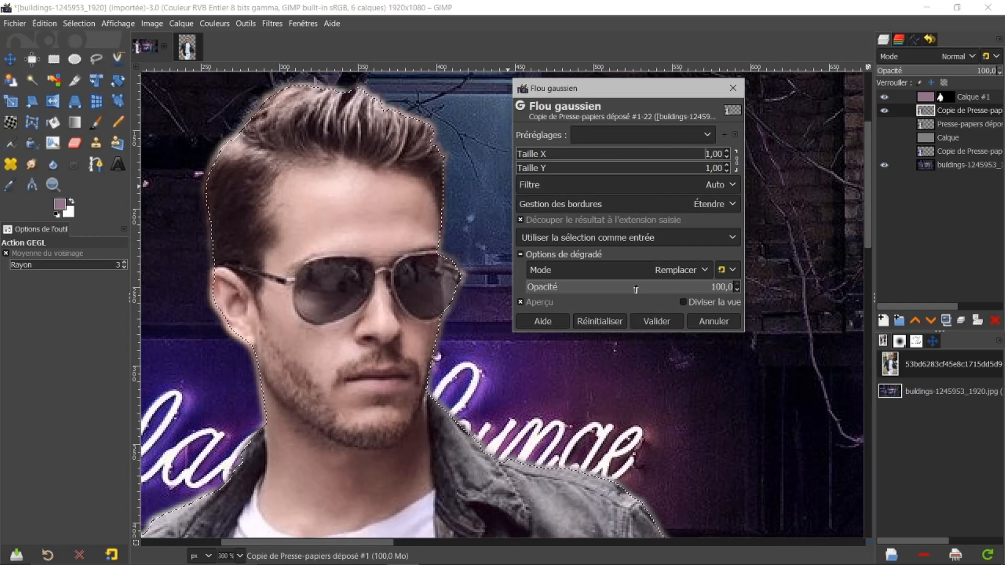
click(650, 322)
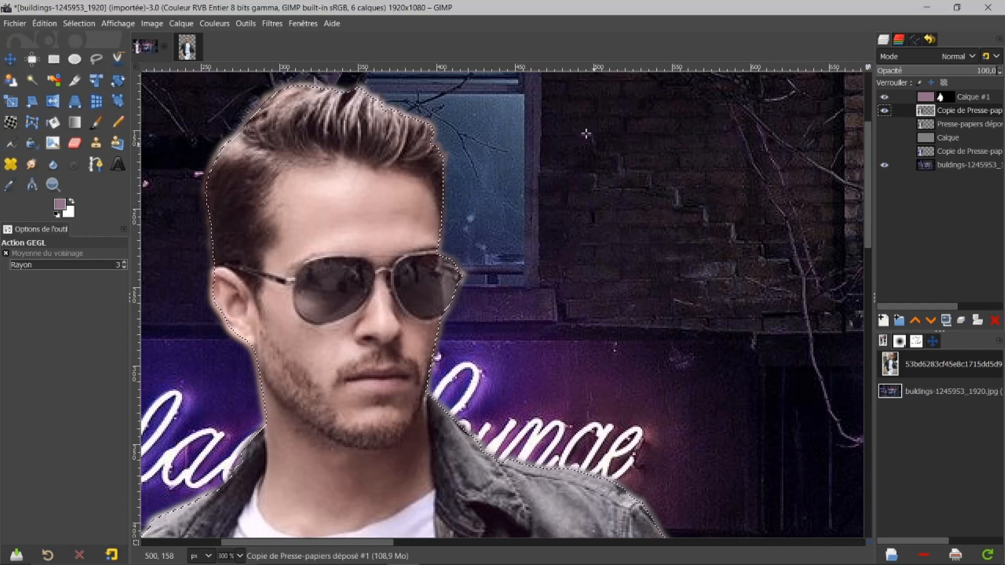
Clear the selection and fit the whole composite in view to check the man's softened edges
click(78, 23)
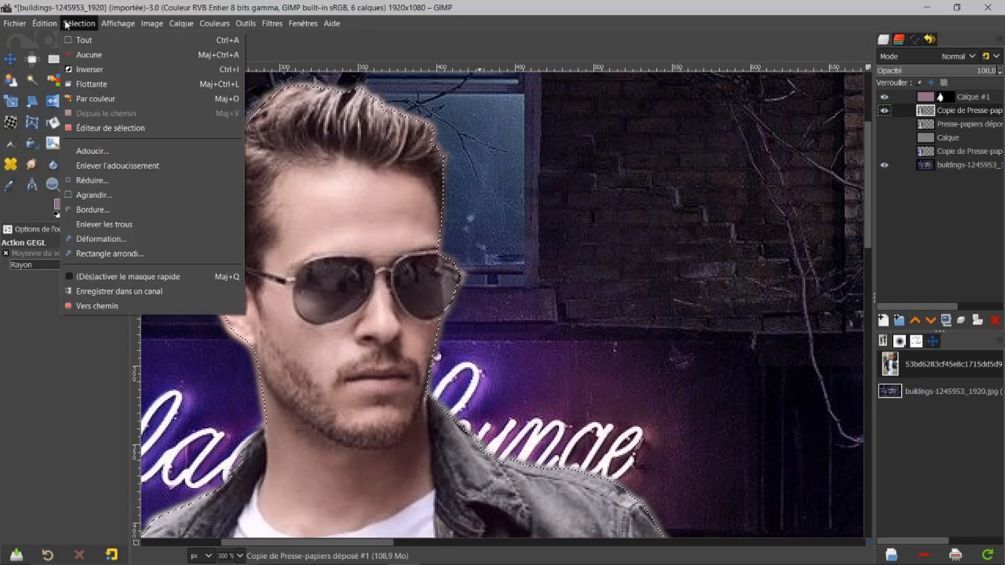
click(82, 55)
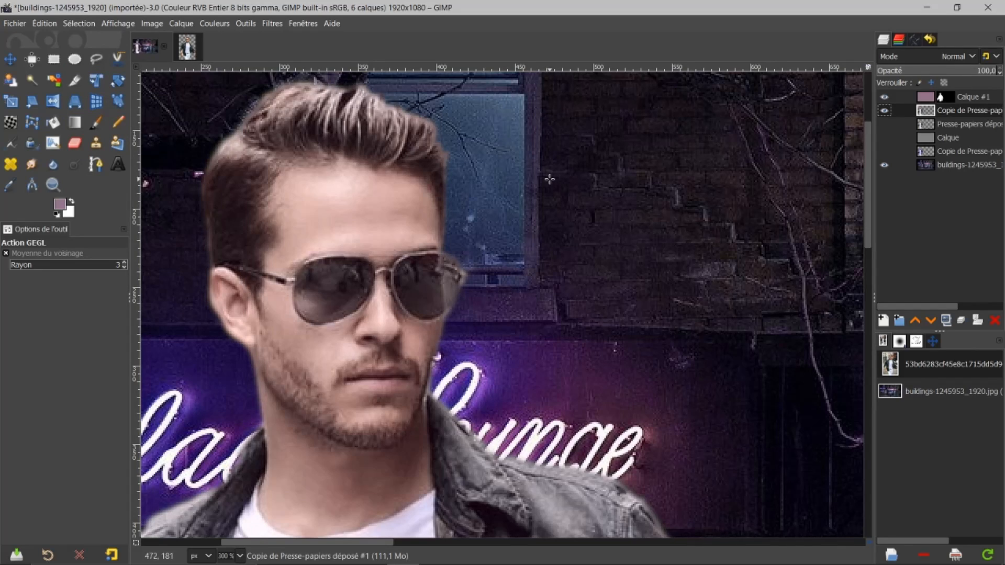
key(minus)
key(minus)
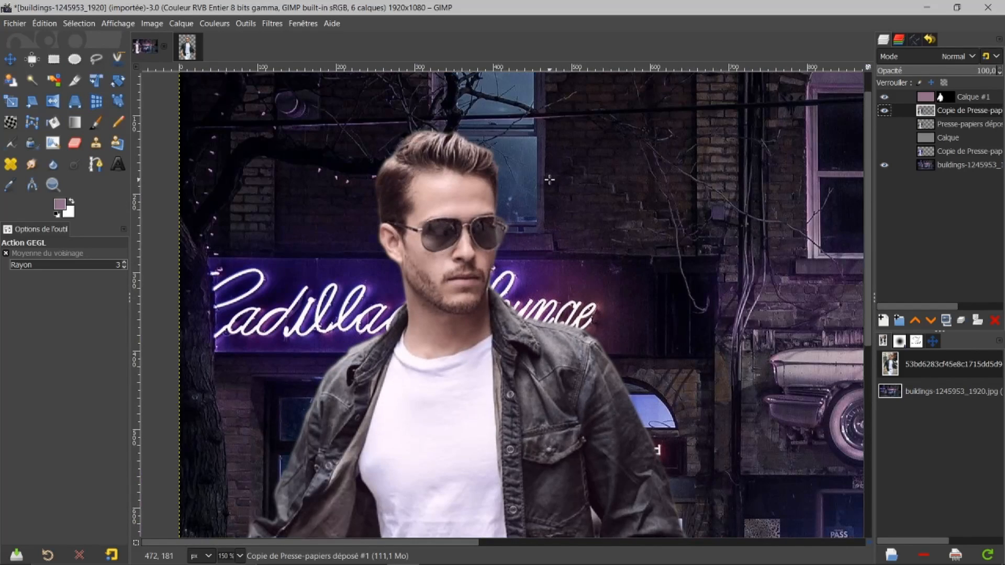
key(minus)
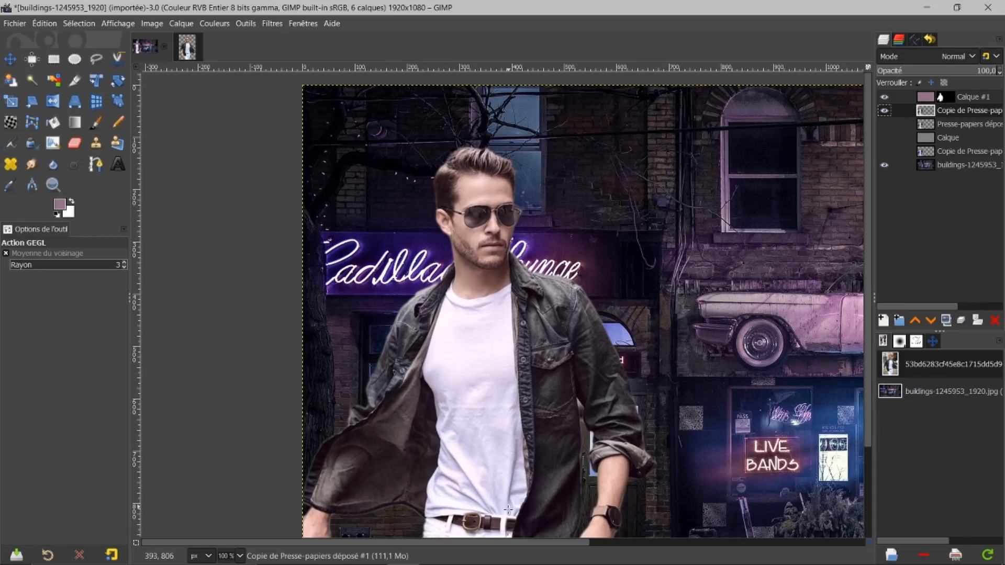
drag(501, 542, 532, 539)
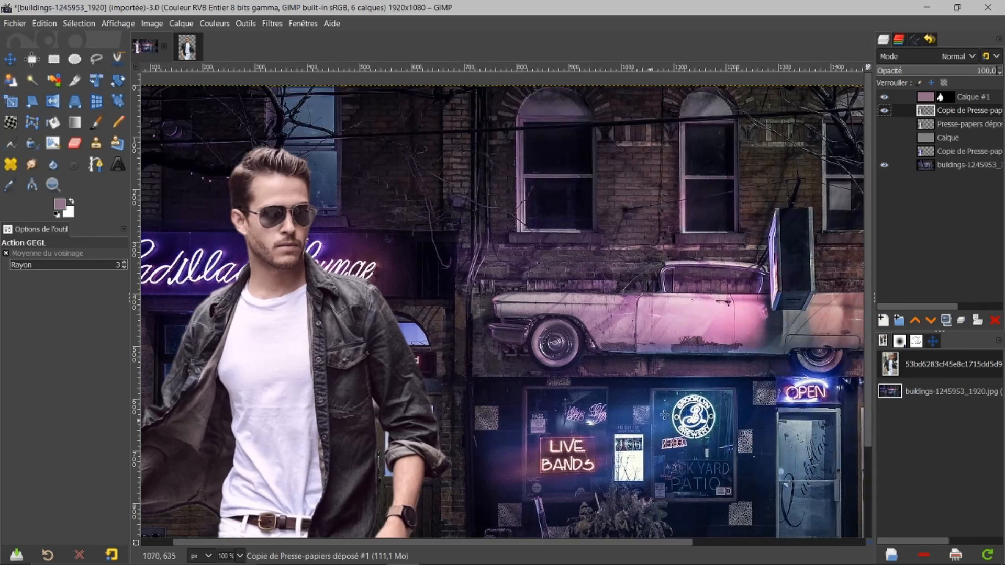
click(933, 341)
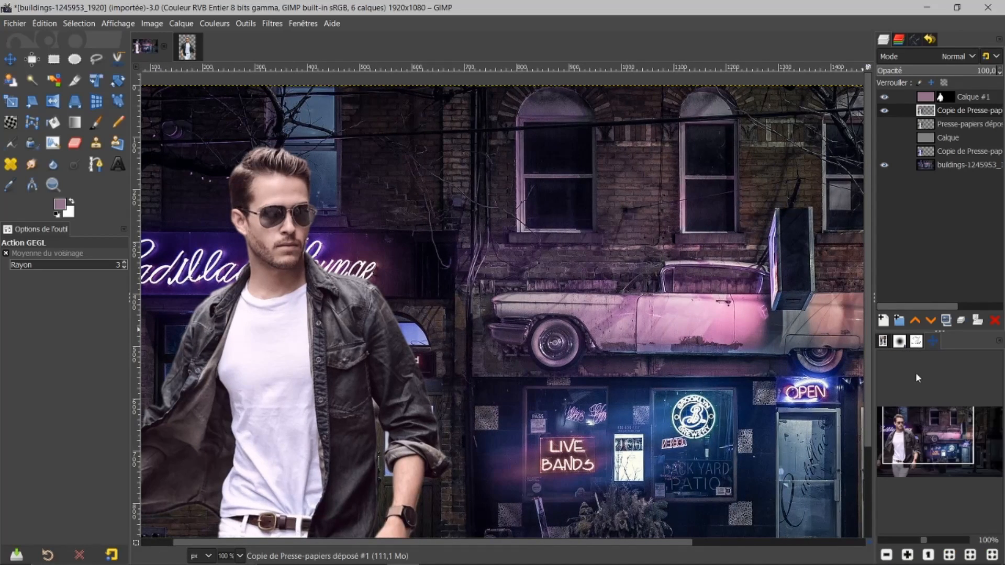
click(948, 555)
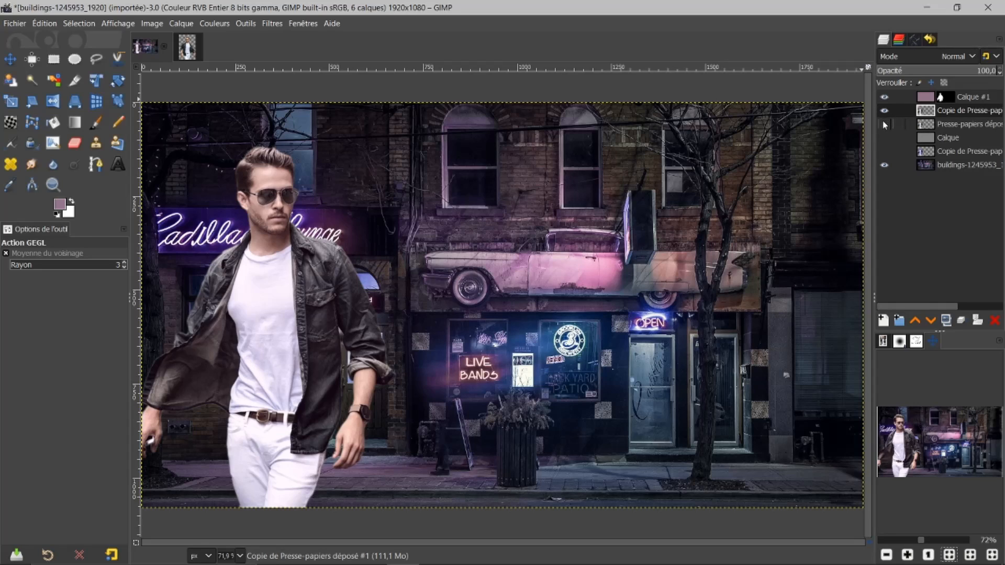
Delete the hidden Presse-papiers layer and duplicate the man's visible copy
click(929, 129)
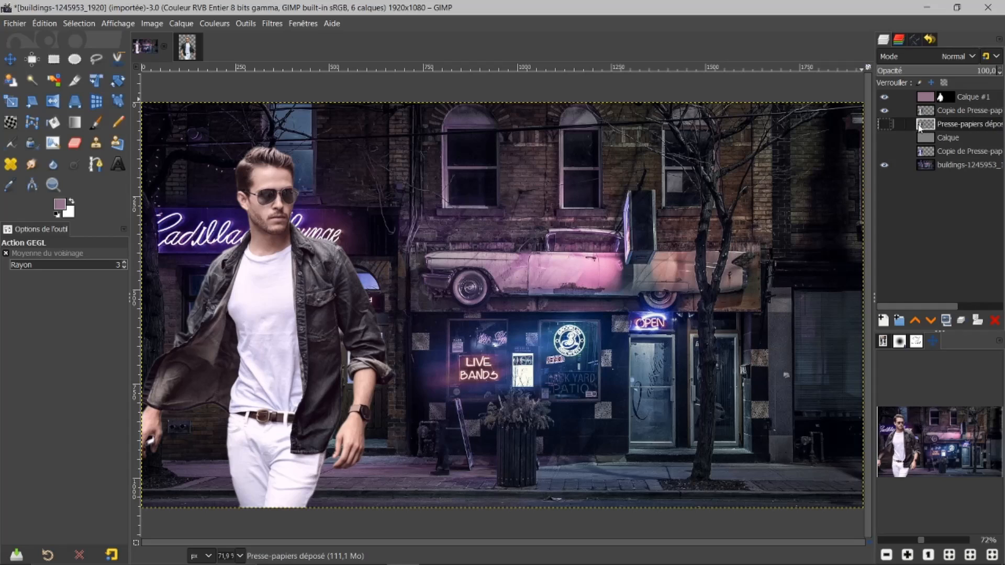
click(994, 321)
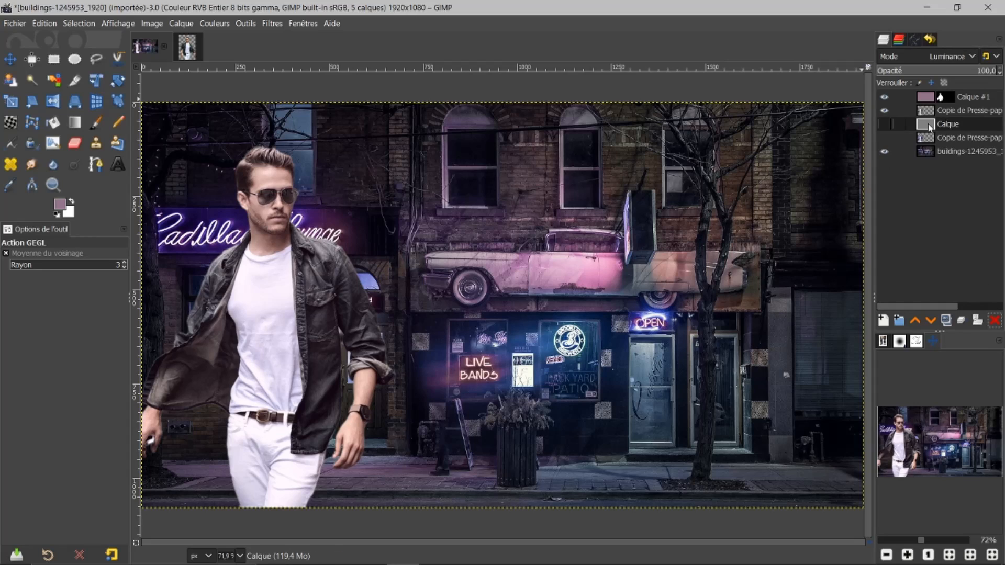
click(891, 110)
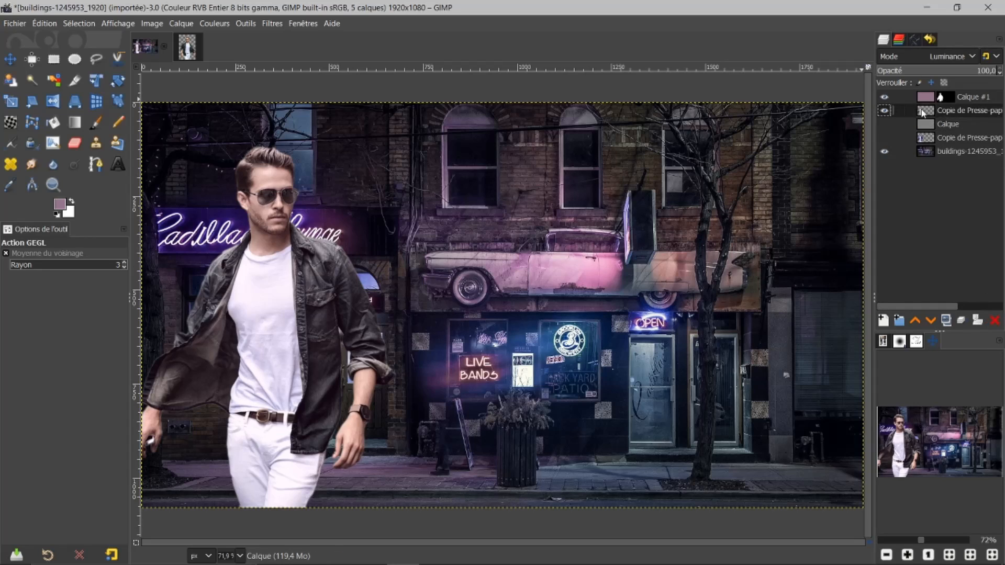
click(945, 320)
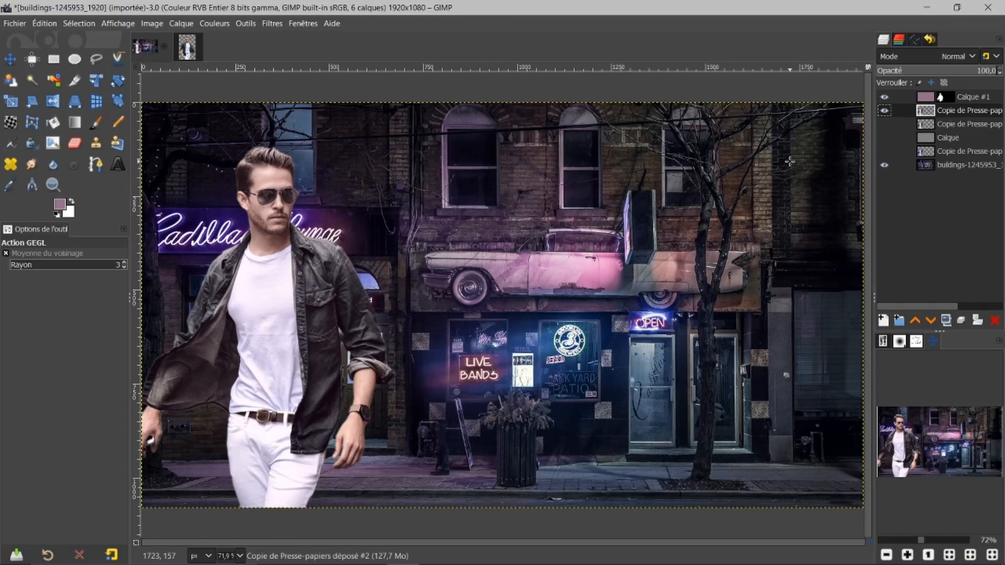
With Dodge/Burn set to Assombrir and Tons sombres, darken the shadows on the jacket's left sleeve and flap on the new copy
click(76, 166)
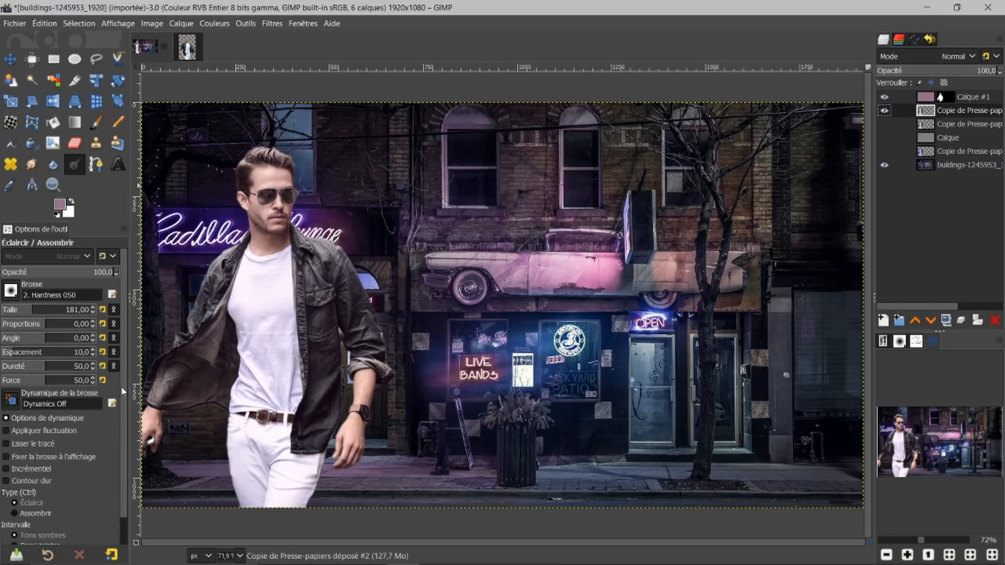
scroll(122, 393, down, 1)
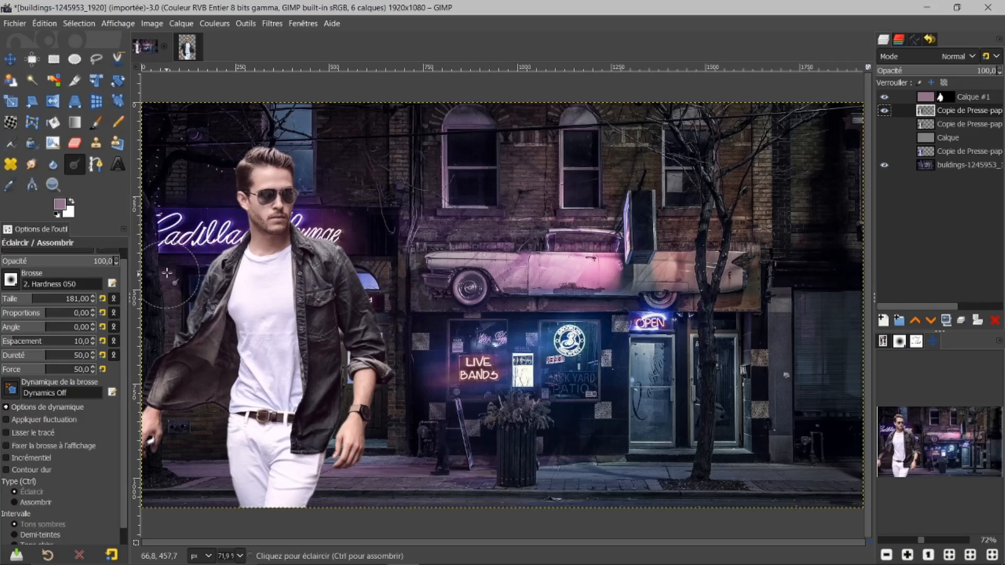
mouse_move(264, 308)
mouse_down()
mouse_move(256, 293)
mouse_move(251, 324)
mouse_move(262, 323)
mouse_up()
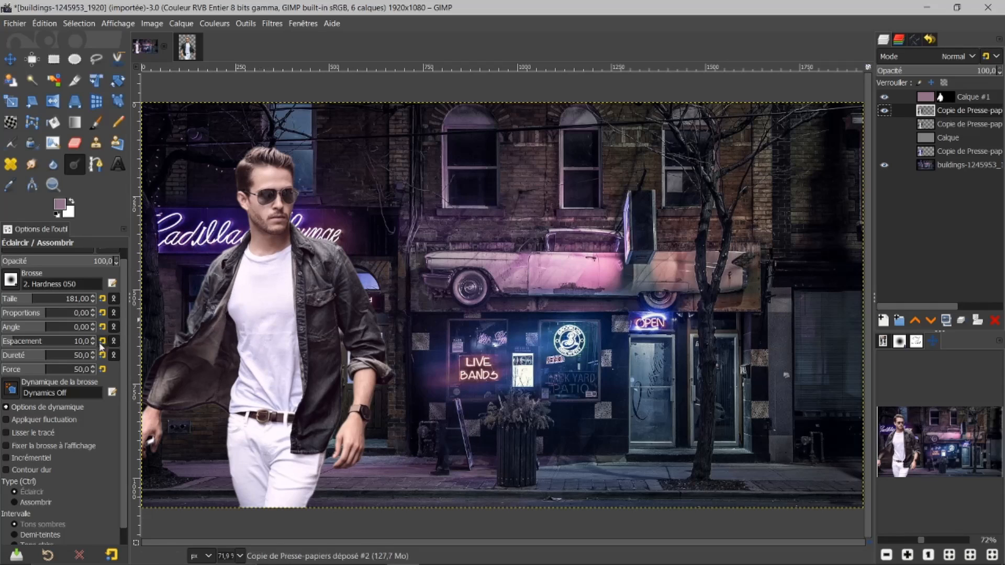
scroll(121, 455, down, 1)
scroll(121, 460, down, 1)
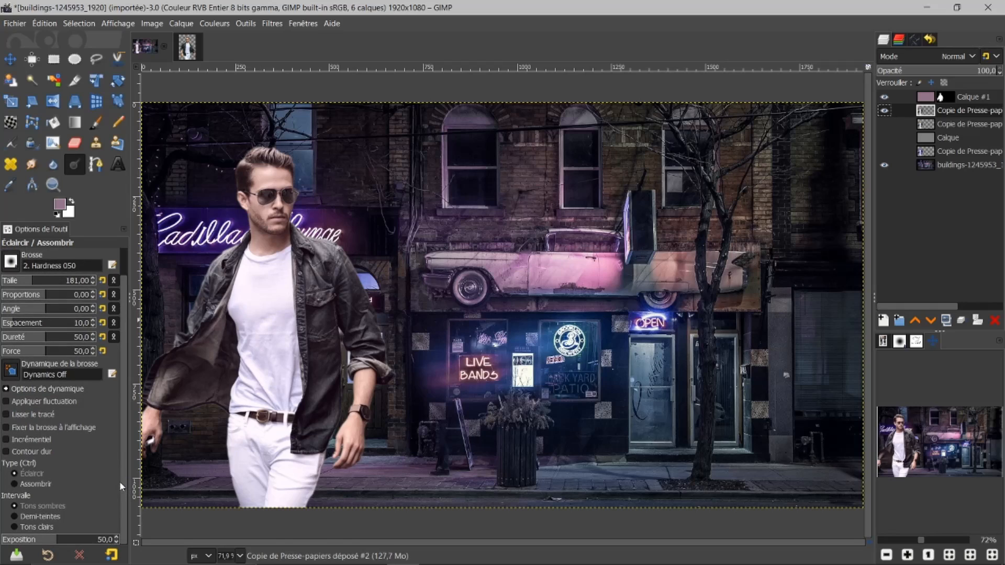
click(23, 483)
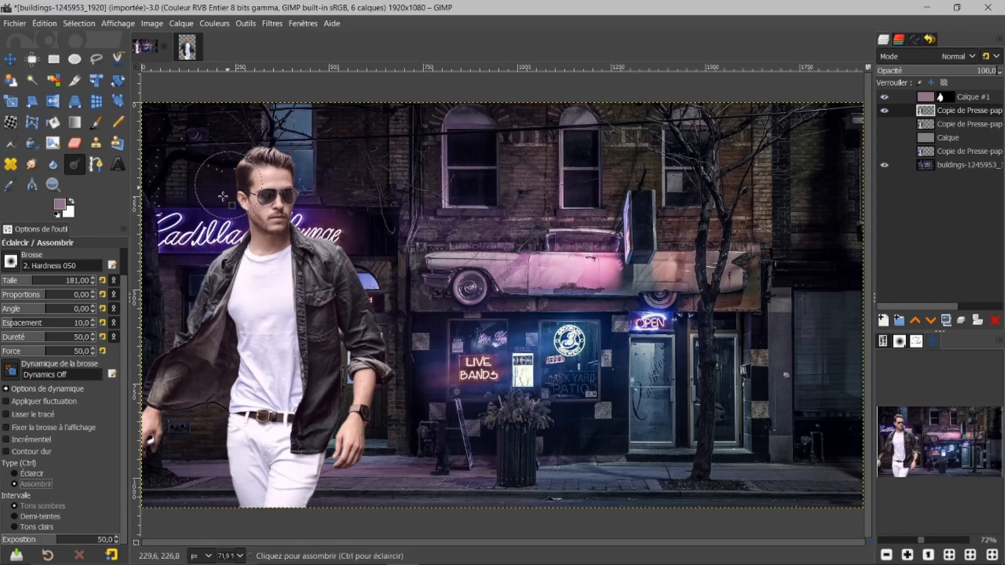
click(28, 506)
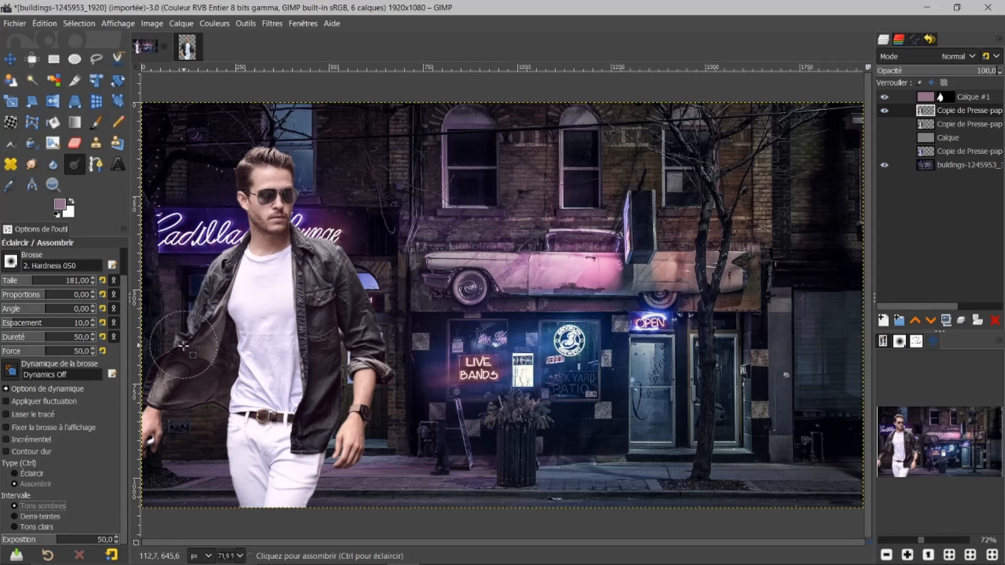
click(201, 315)
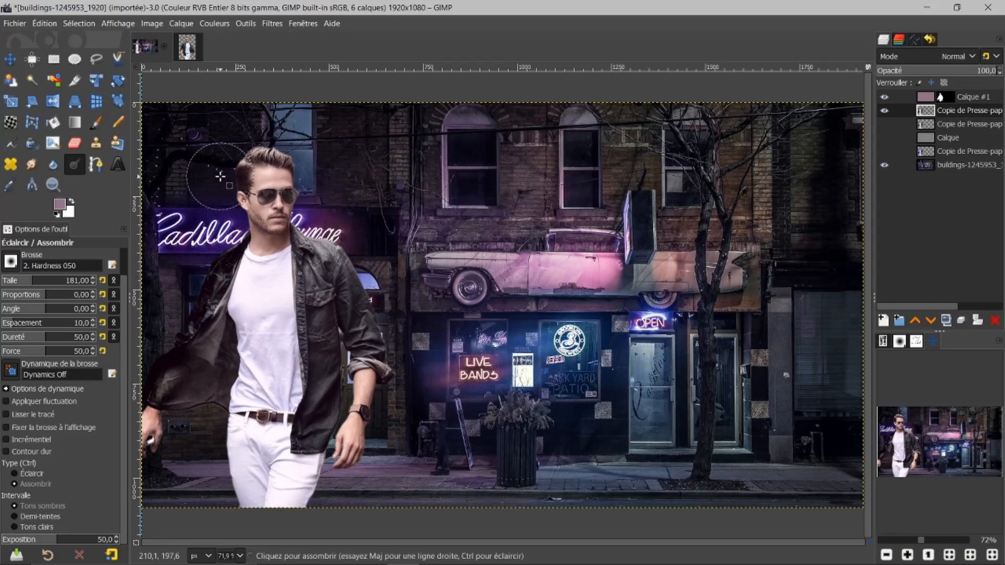
Burn the dark tones of the man's hair and the right side of his jacket
mouse_move(220, 175)
mouse_down()
mouse_move(212, 167)
mouse_move(217, 181)
mouse_move(221, 148)
mouse_move(258, 140)
mouse_move(219, 196)
mouse_move(236, 219)
mouse_up()
mouse_move(315, 196)
mouse_down()
mouse_move(345, 157)
mouse_move(371, 181)
mouse_move(327, 133)
mouse_move(224, 141)
mouse_move(207, 168)
mouse_move(218, 174)
mouse_move(193, 200)
mouse_up()
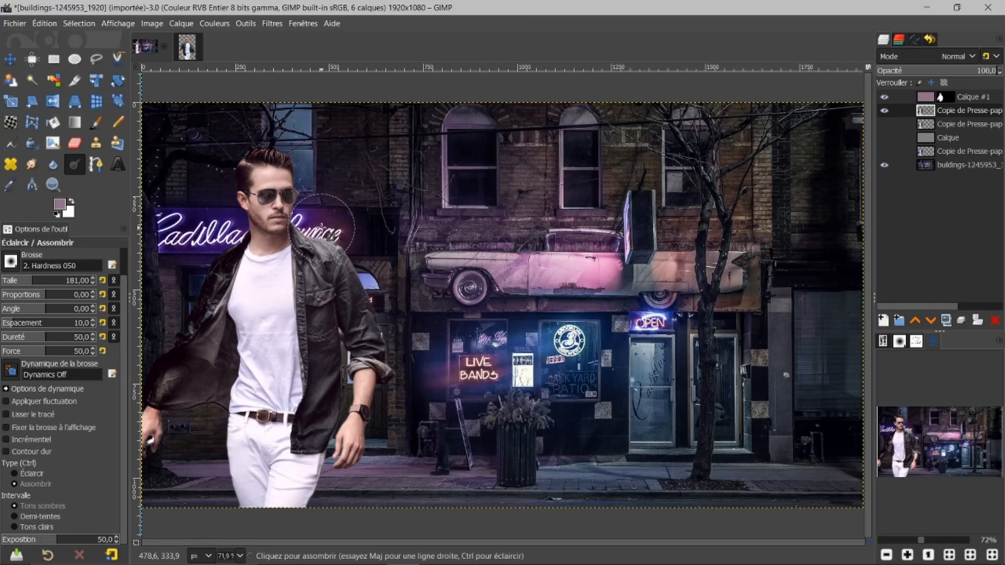
mouse_move(320, 226)
mouse_down()
mouse_move(329, 219)
mouse_move(307, 231)
mouse_up()
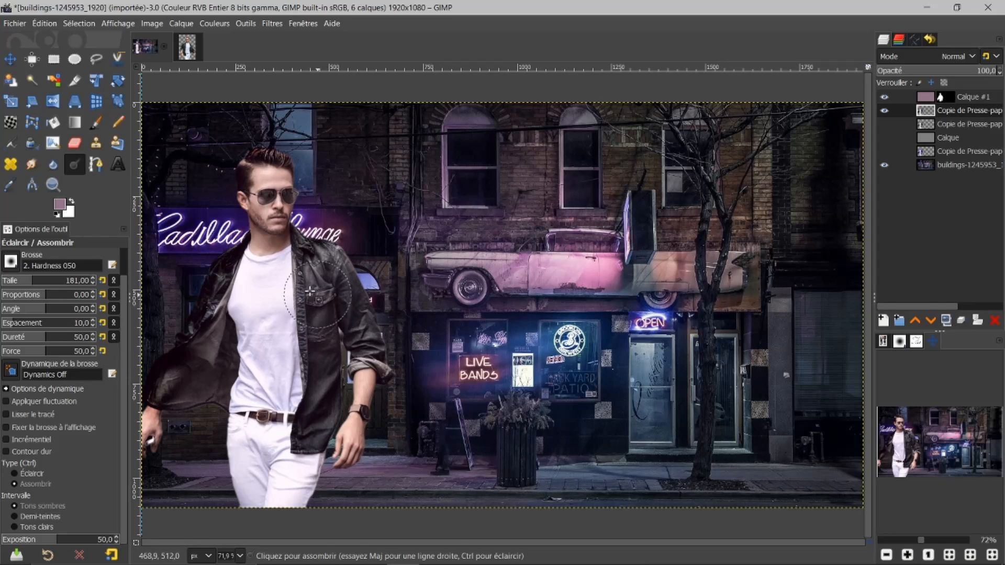
Burn the man's midtones with the range set to Demi-teintes, mainly across the lower T-shirt and belt
click(38, 516)
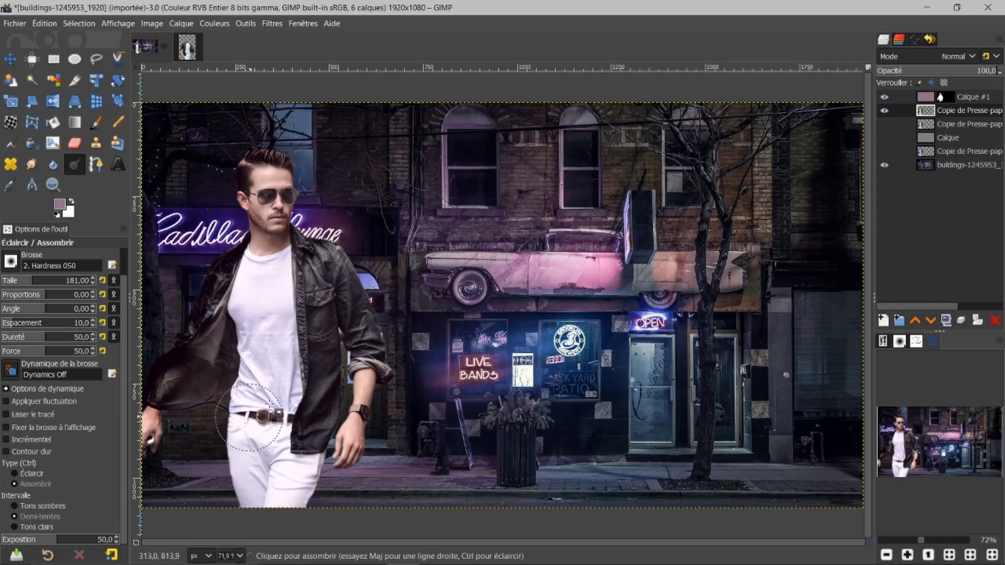
mouse_move(258, 376)
mouse_down()
mouse_move(274, 389)
mouse_move(290, 322)
mouse_up()
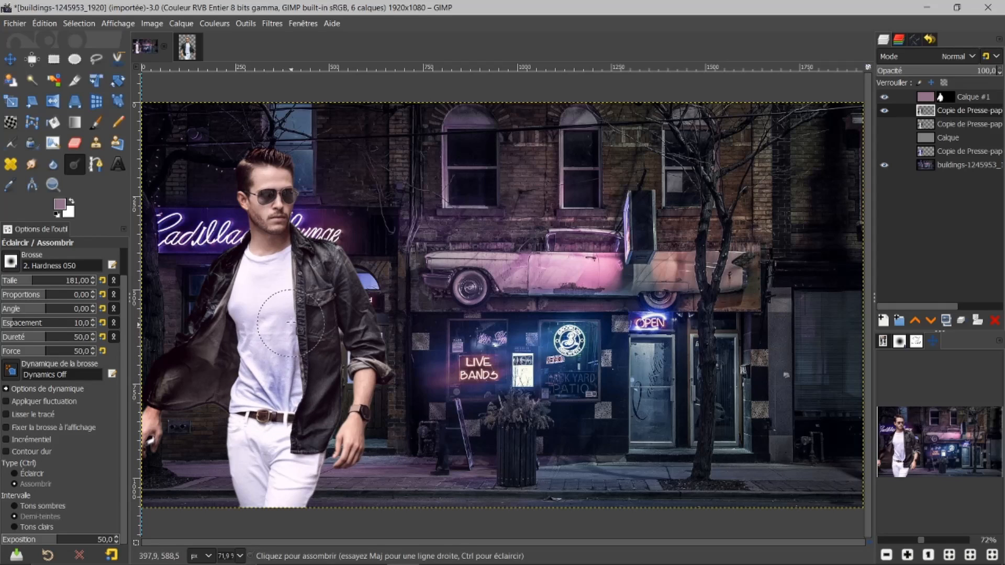
mouse_move(269, 374)
mouse_down()
mouse_move(260, 398)
mouse_move(245, 373)
mouse_move(254, 398)
mouse_move(252, 259)
mouse_move(266, 272)
mouse_move(278, 267)
mouse_move(248, 340)
mouse_move(230, 459)
mouse_move(248, 463)
mouse_move(248, 453)
mouse_move(247, 472)
mouse_move(299, 485)
mouse_move(302, 473)
mouse_move(279, 483)
mouse_move(258, 463)
mouse_move(246, 424)
mouse_move(279, 431)
mouse_move(286, 407)
mouse_move(406, 372)
mouse_up()
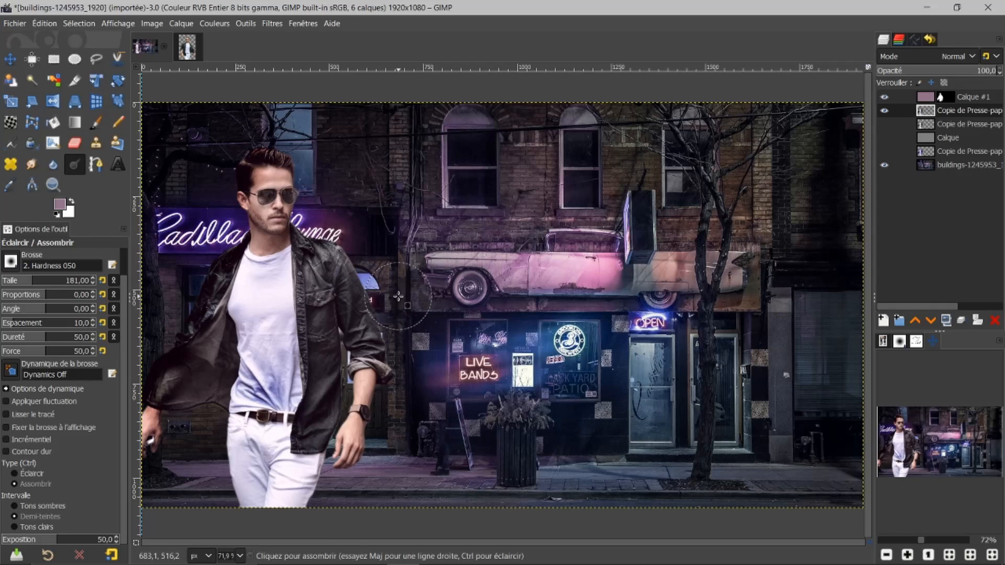
Burn the highlights with the range set to Tons clairs, shading the edges of the white trousers and T-shirt
click(28, 527)
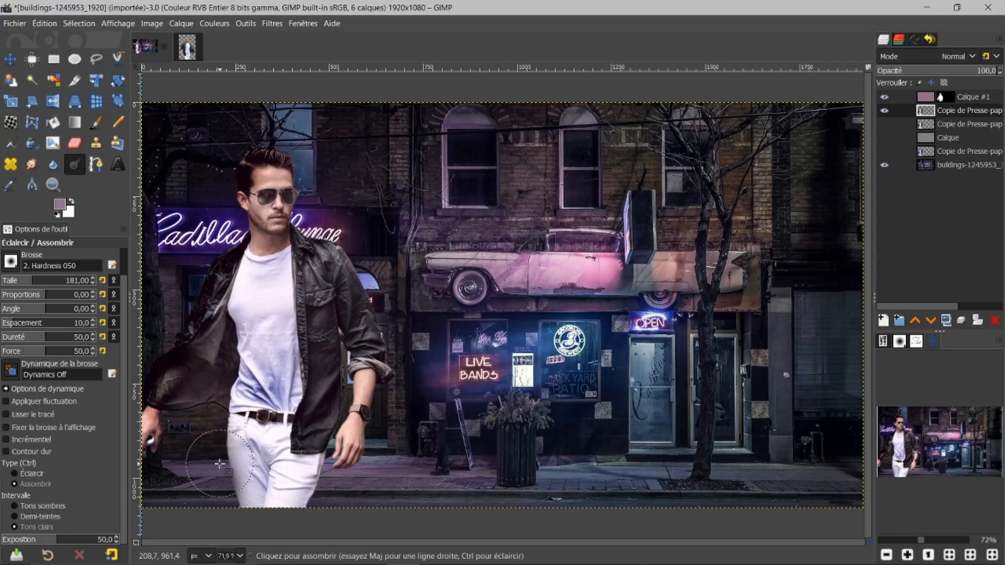
drag(222, 423, 225, 386)
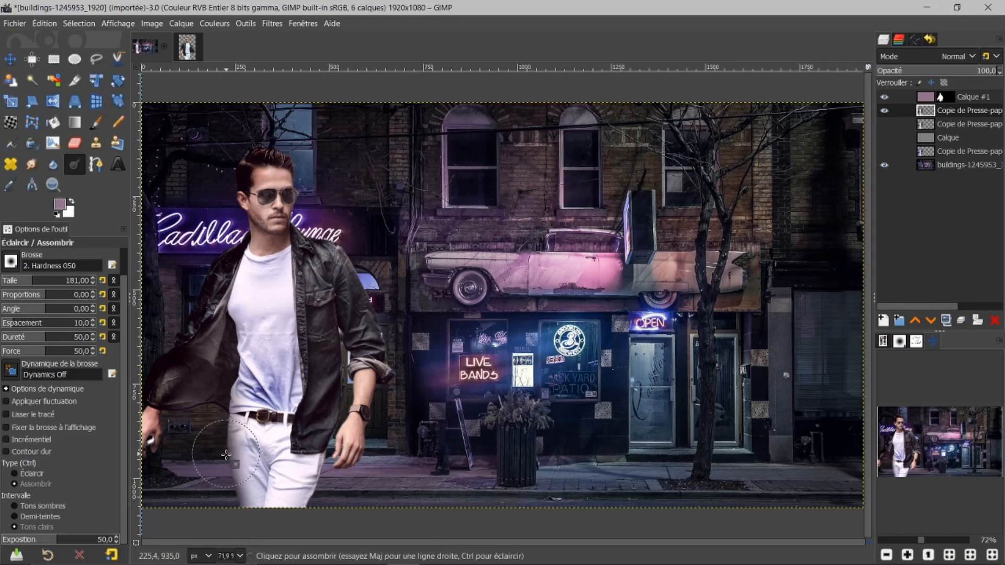
drag(232, 485, 243, 500)
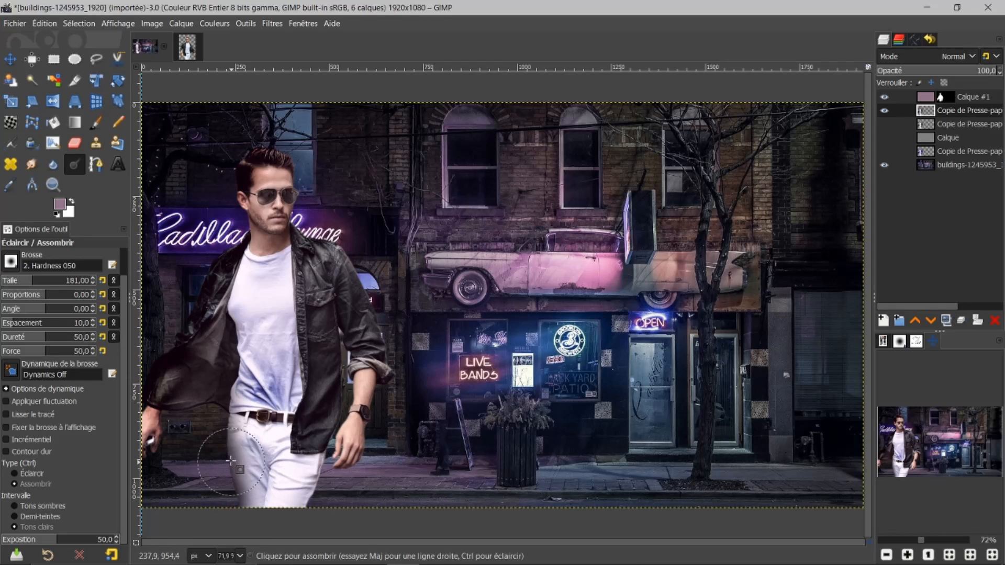
mouse_move(232, 438)
mouse_down()
mouse_move(263, 344)
mouse_move(233, 378)
mouse_move(223, 428)
mouse_move(234, 473)
mouse_move(236, 399)
mouse_move(223, 424)
mouse_move(248, 526)
mouse_up()
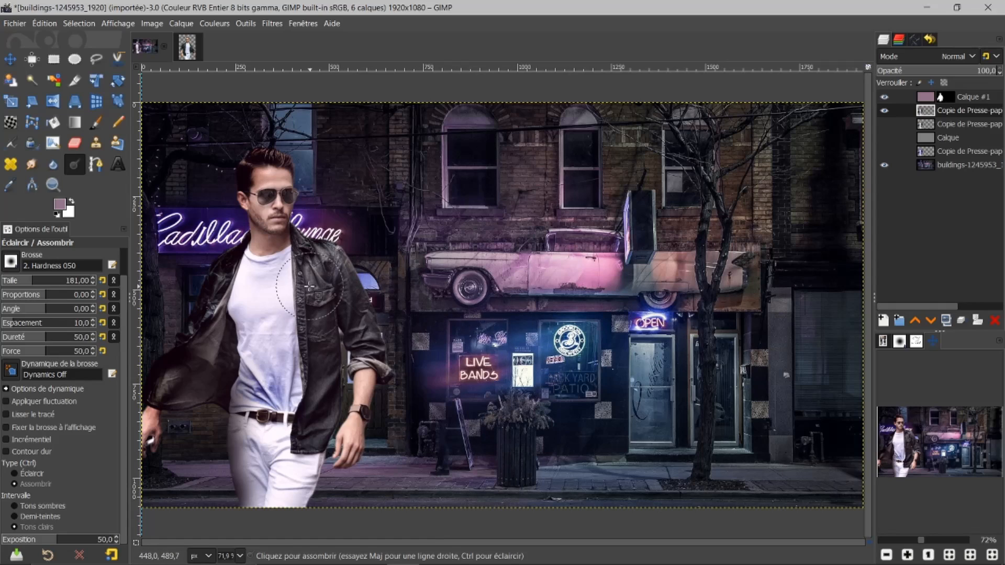
mouse_move(229, 294)
mouse_down()
mouse_move(236, 270)
mouse_move(214, 339)
mouse_move(232, 318)
mouse_move(235, 365)
mouse_move(225, 331)
mouse_move(235, 274)
mouse_move(222, 316)
mouse_move(229, 353)
mouse_move(251, 314)
mouse_move(238, 306)
mouse_move(245, 297)
mouse_move(248, 439)
mouse_move(315, 471)
mouse_move(243, 367)
mouse_move(251, 383)
mouse_move(236, 397)
mouse_move(263, 451)
mouse_move(350, 477)
mouse_move(406, 475)
mouse_move(208, 387)
mouse_move(249, 404)
mouse_move(248, 445)
mouse_move(236, 446)
mouse_move(261, 381)
mouse_move(241, 446)
mouse_move(258, 448)
mouse_move(233, 499)
mouse_move(251, 521)
mouse_move(271, 519)
mouse_move(247, 483)
mouse_move(262, 448)
mouse_move(250, 489)
mouse_move(329, 526)
mouse_up()
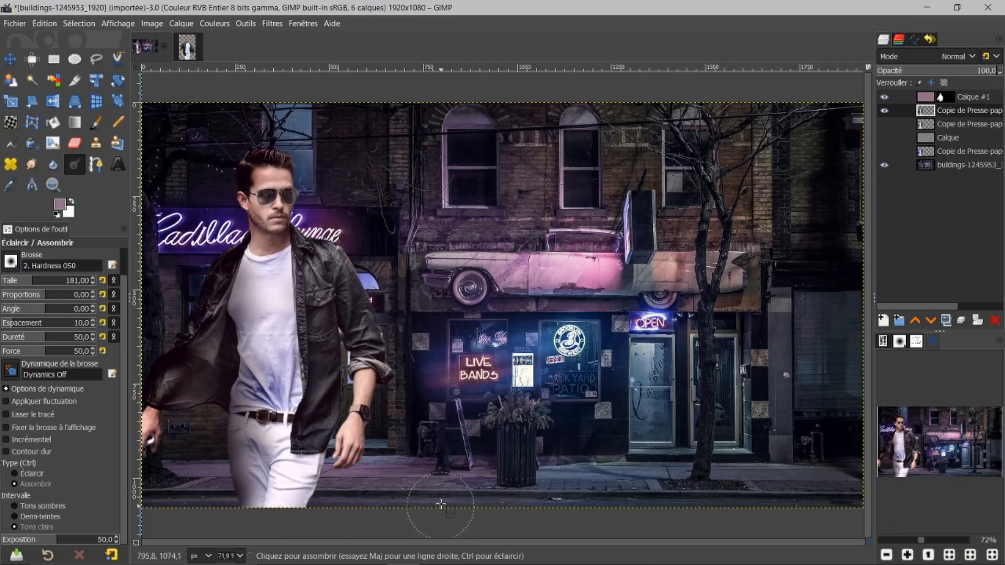
mouse_move(446, 484)
mouse_down()
mouse_move(439, 418)
mouse_move(456, 406)
mouse_up()
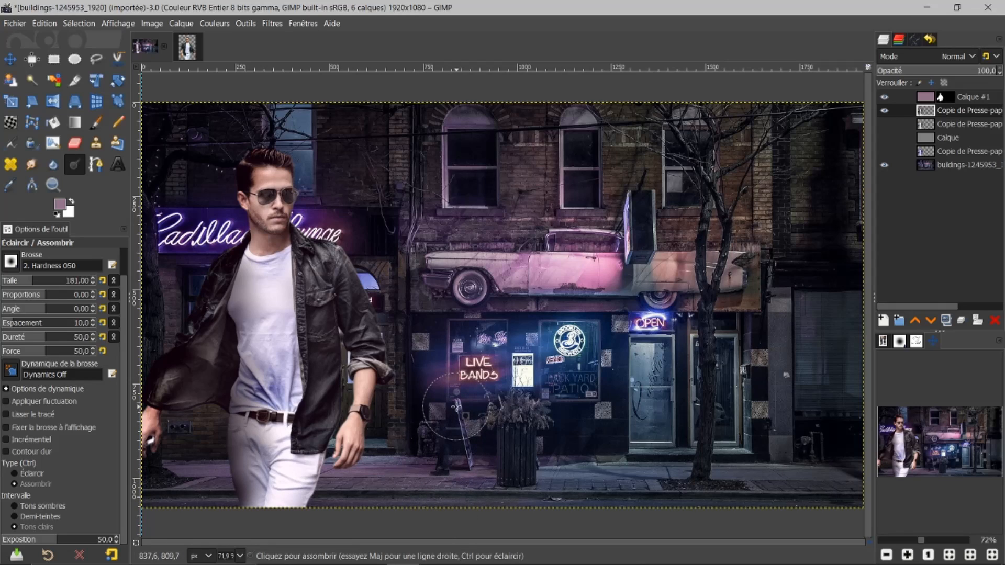
mouse_move(456, 406)
mouse_down()
mouse_move(444, 403)
mouse_move(416, 324)
mouse_move(419, 300)
mouse_move(443, 300)
mouse_move(377, 303)
mouse_move(144, 353)
mouse_up()
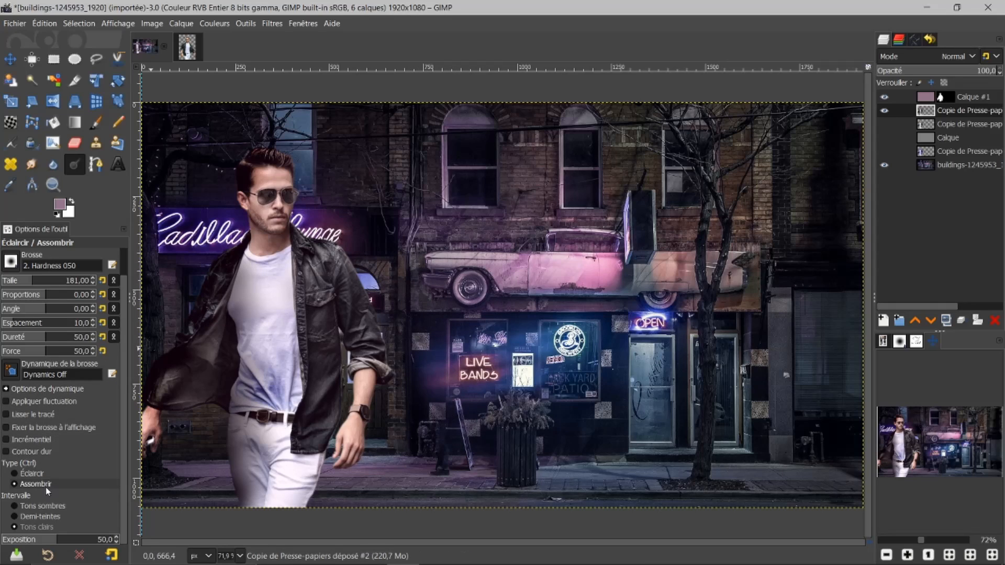
Set Dodge/Burn to Éclaircir with the Tons sombres range
click(15, 475)
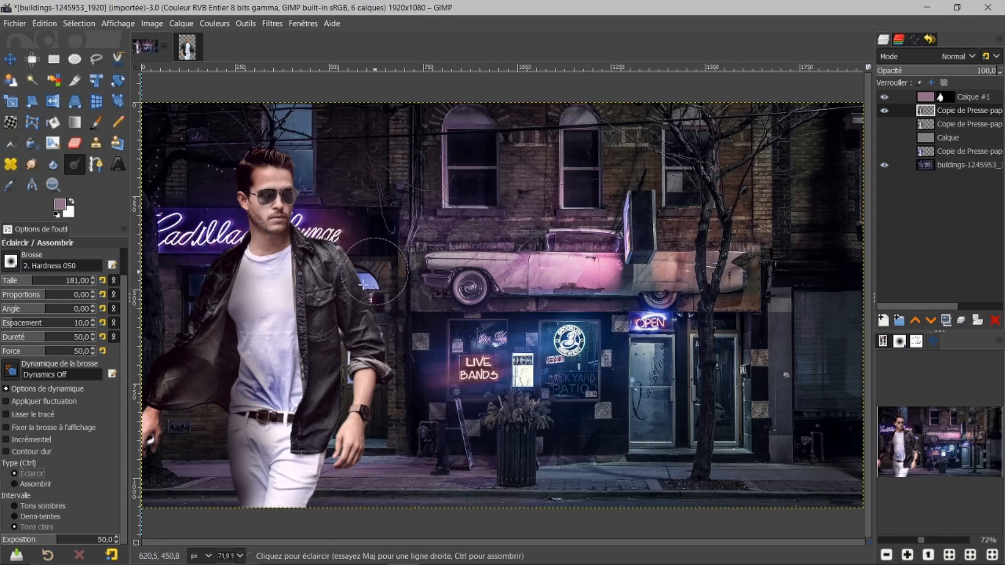
click(52, 506)
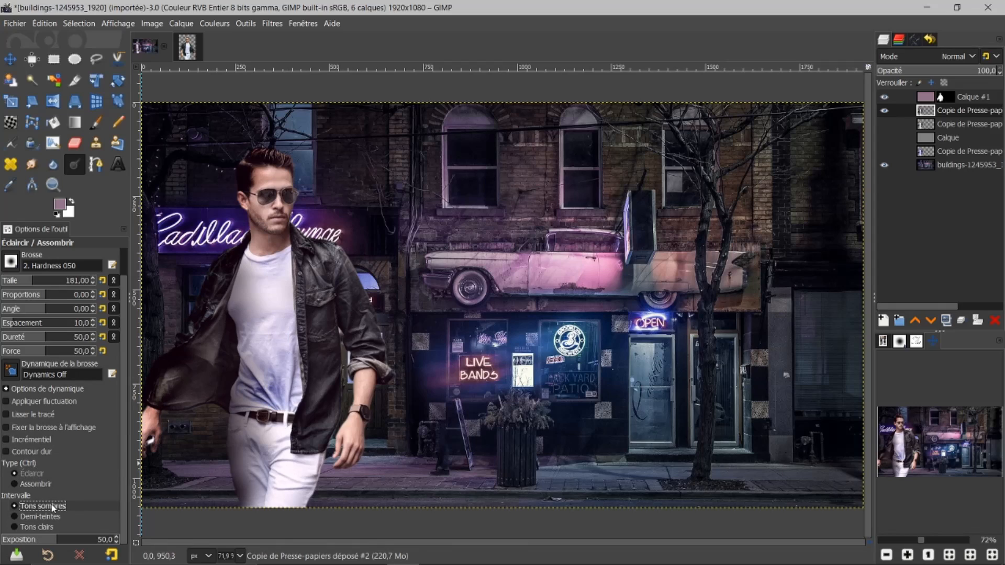